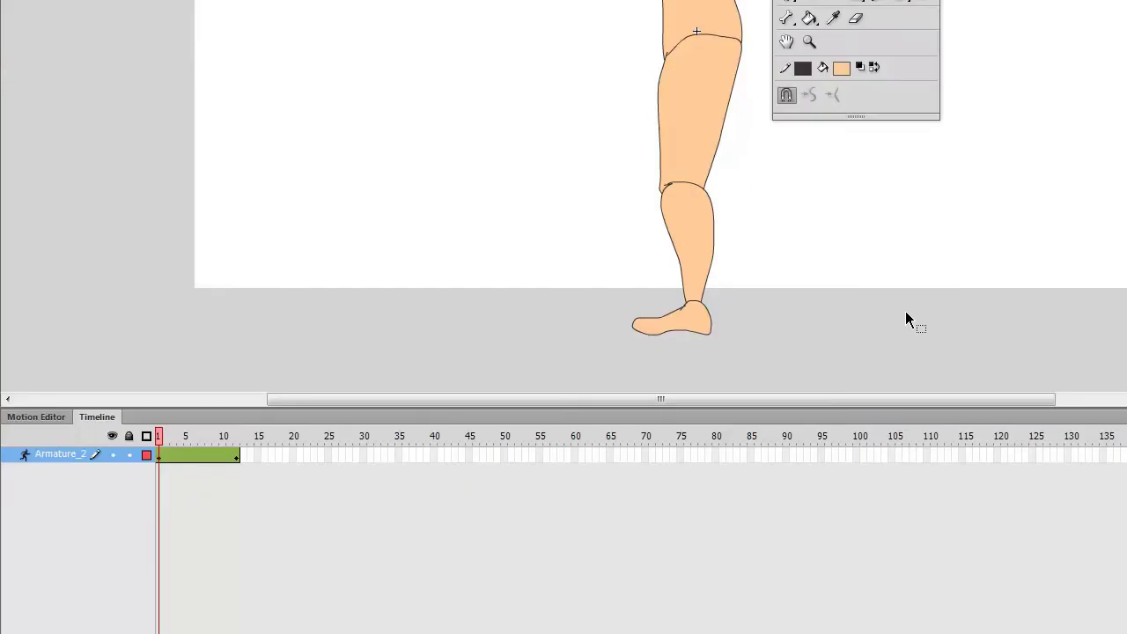
- At frame 12, repose the foot and lower leg so the knee bends and the shin hangs almost vertically
left_click_drag(159, 439, 238, 436)
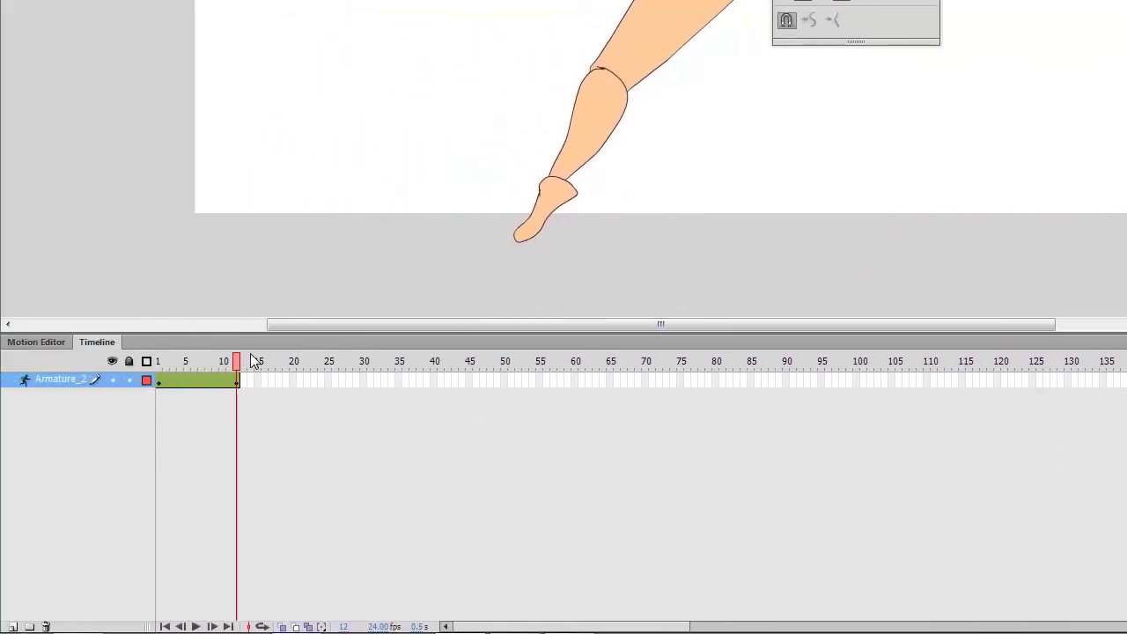
left_click(521, 234)
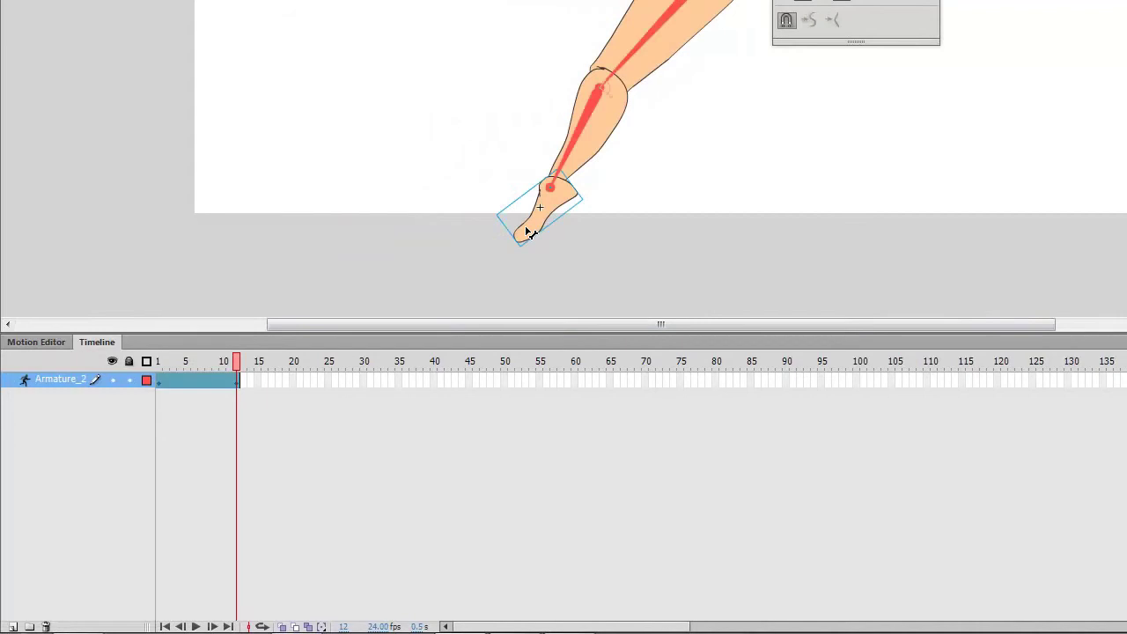
left_click_drag(529, 249, 523, 229)
left_click(546, 220)
left_click_drag(590, 179, 631, 187)
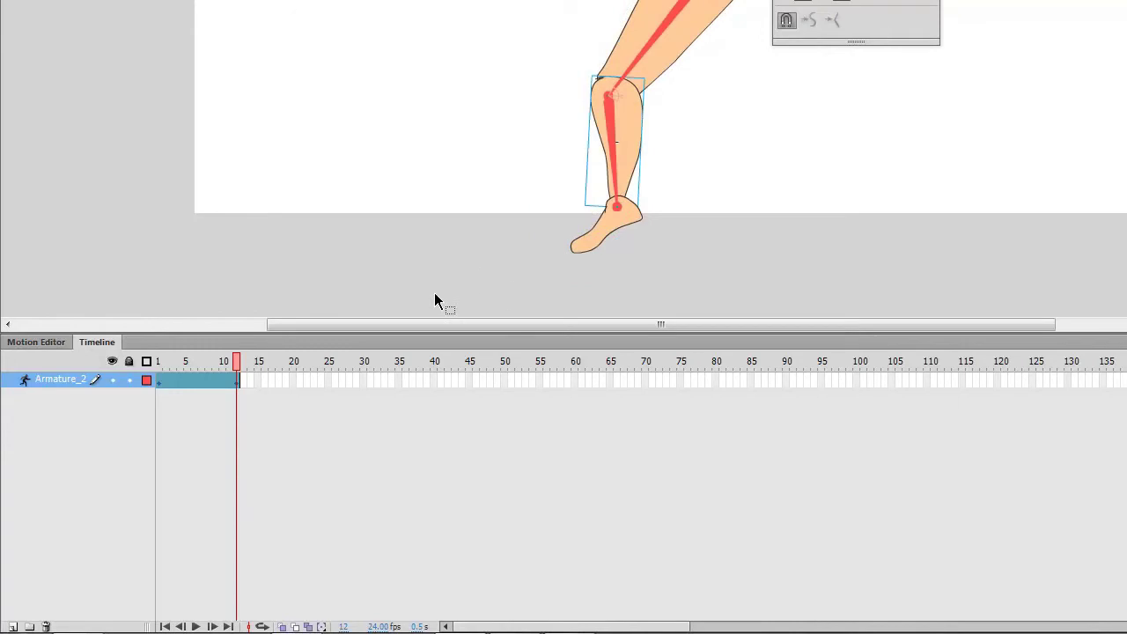
- Insert a pose at frame 24 of the armature and swing the leg backward with the foot trailing behind the body
left_click(322, 381)
right_click(323, 381)
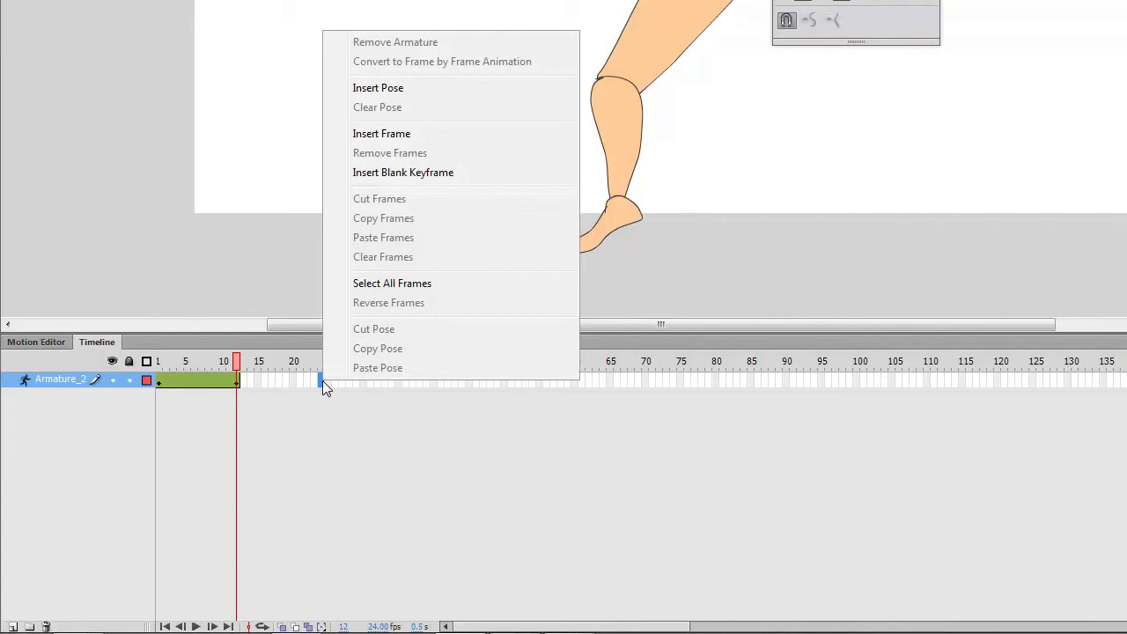
left_click(439, 87)
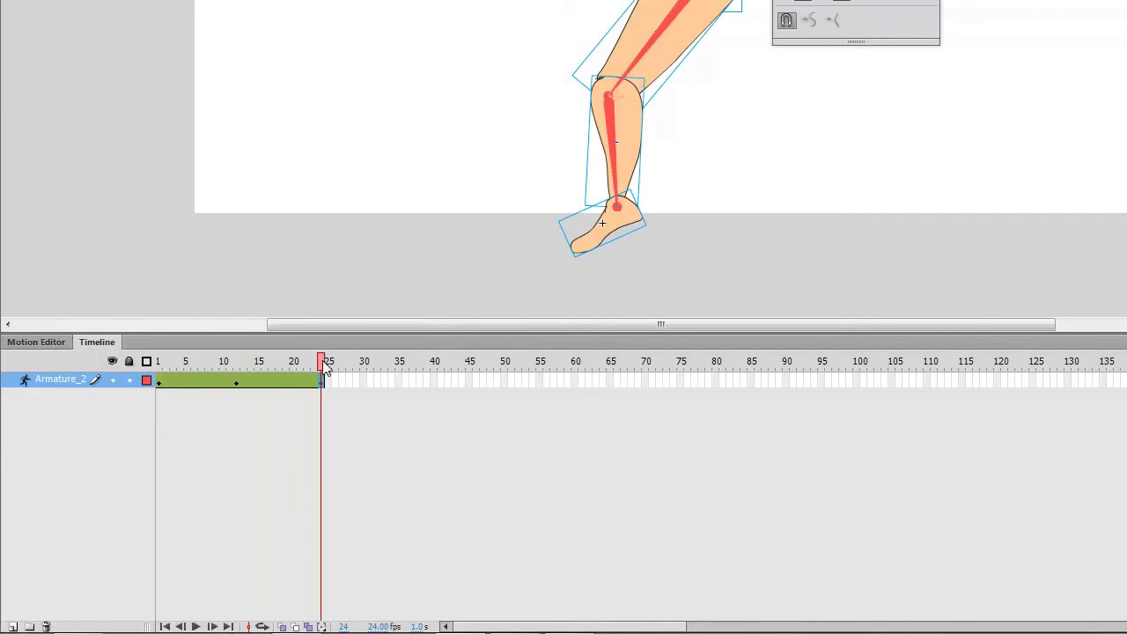
mouse_move(326, 368)
left_mouse_down()
mouse_move(142, 367)
mouse_move(326, 364)
left_mouse_up()
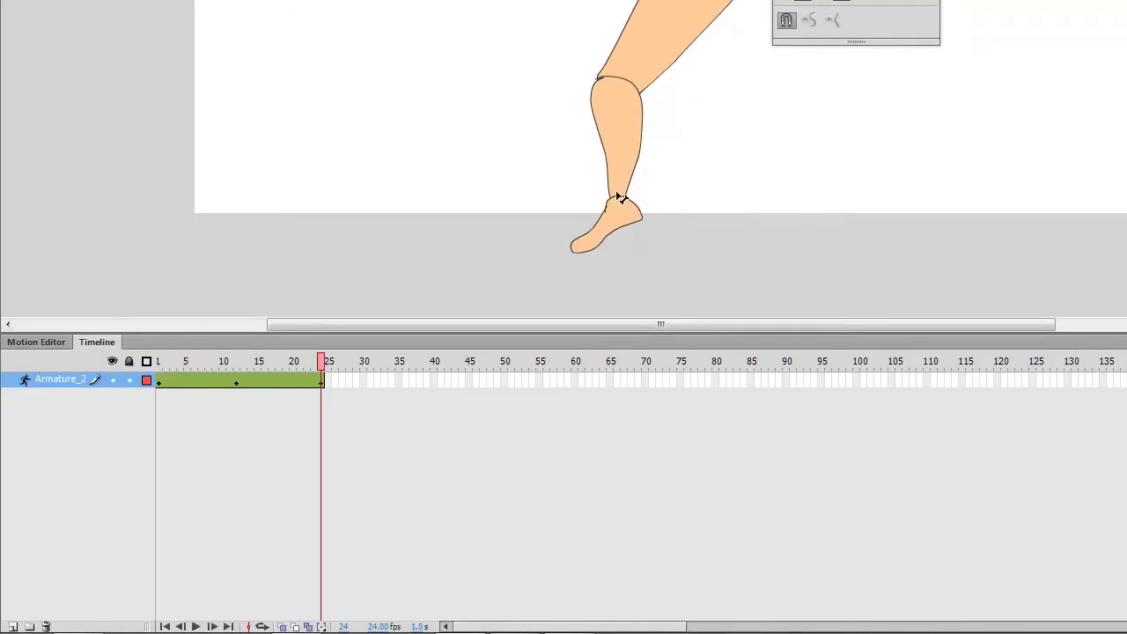
left_click_drag(617, 229, 865, 203)
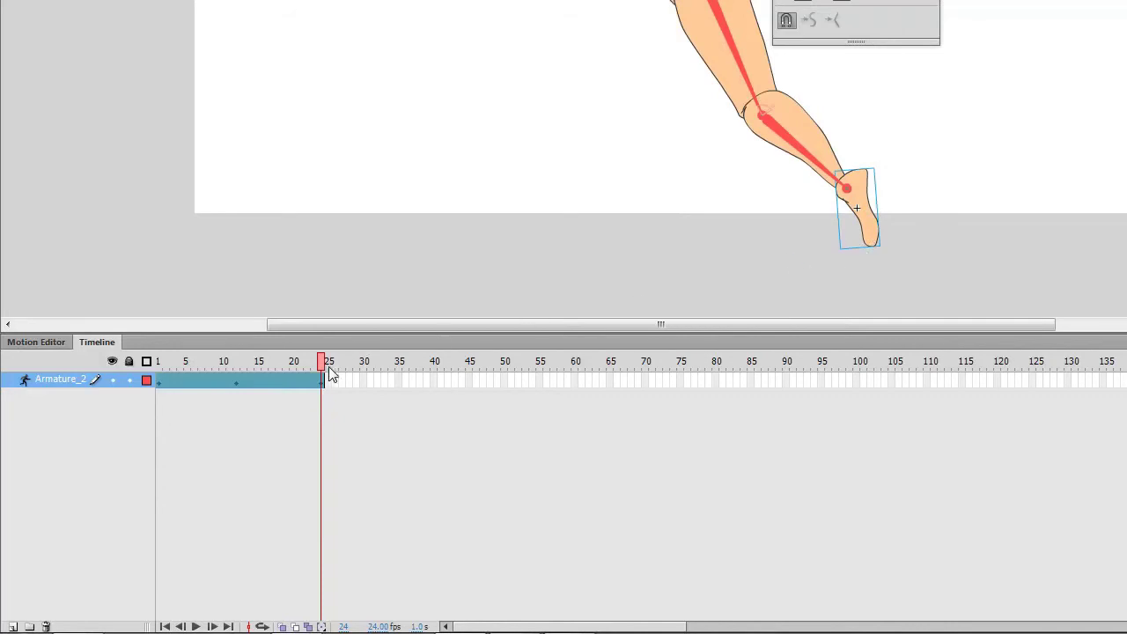
- Review the leg motion between frames 12 and 24, and clear the armature's pose at frame 1
left_click_drag(325, 365, 237, 365)
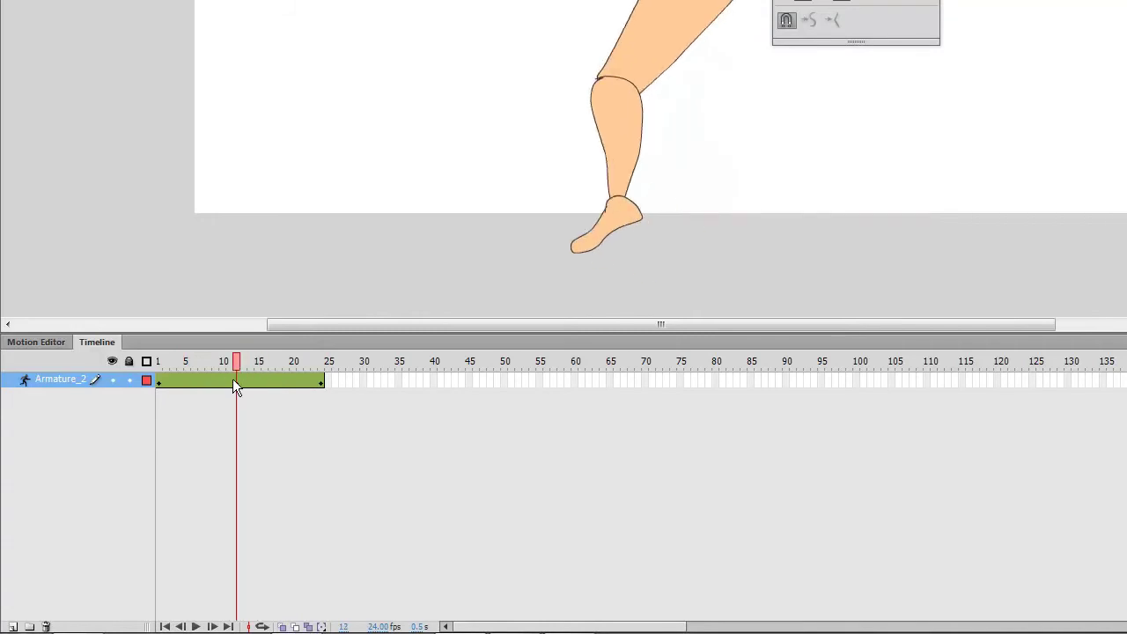
left_click_drag(236, 384, 319, 364)
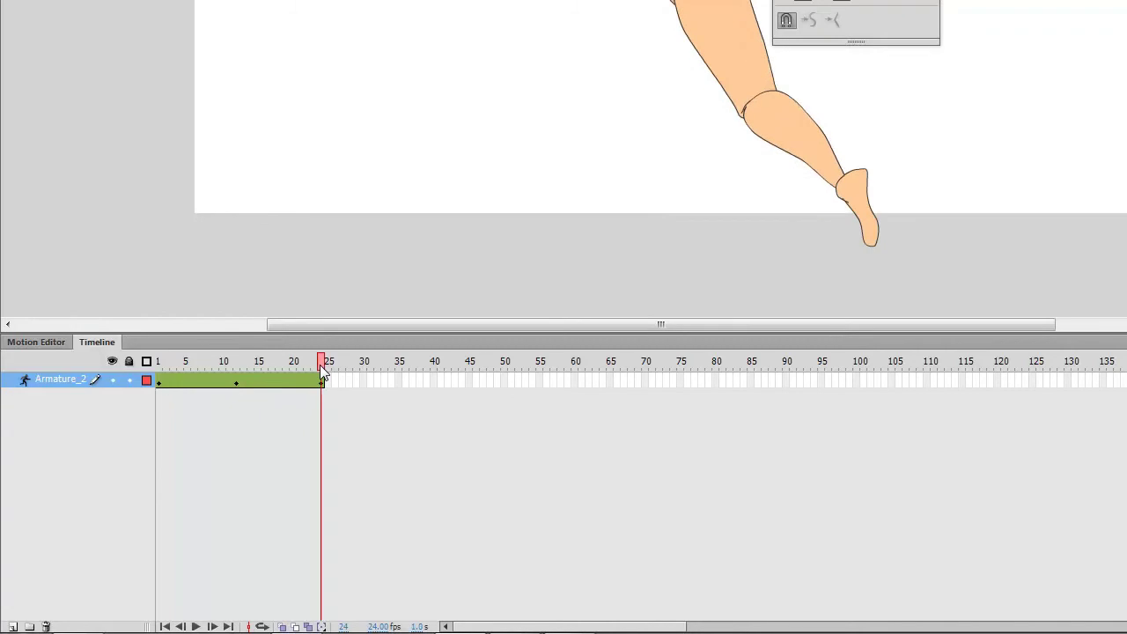
left_click(203, 374)
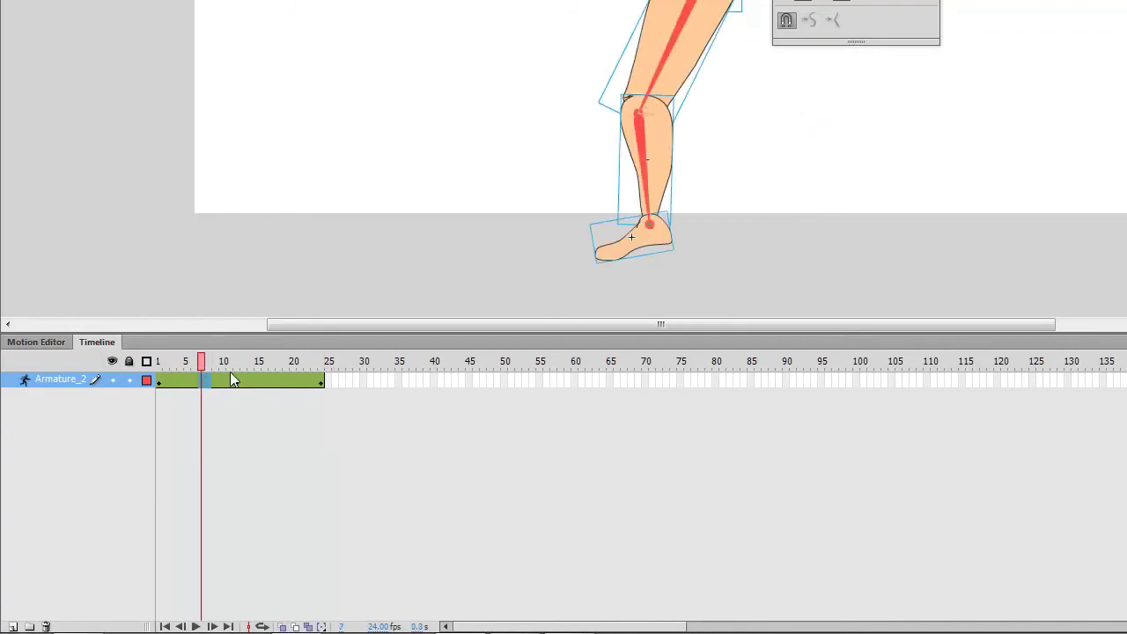
left_click(231, 371)
left_click(228, 377)
key("F6")
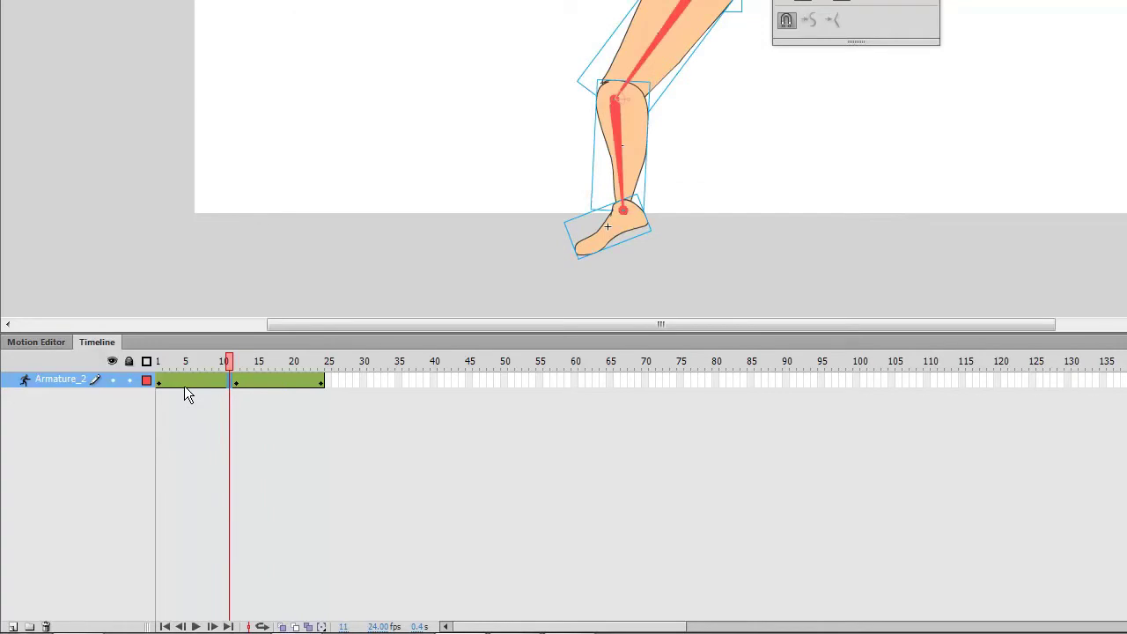
left_click(161, 383)
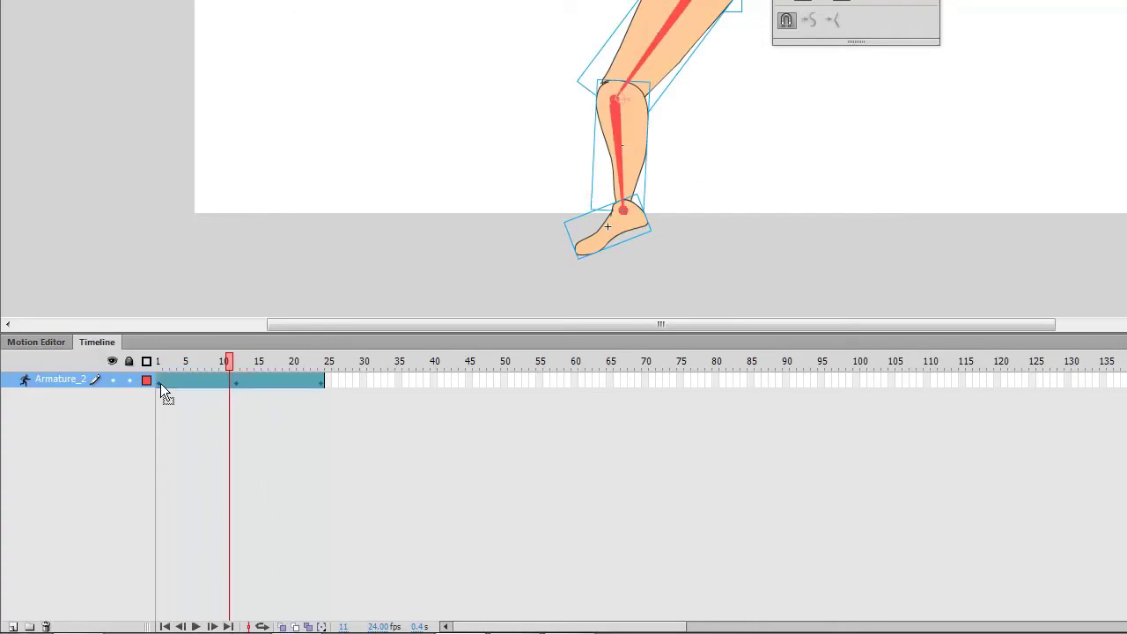
right_click(160, 381)
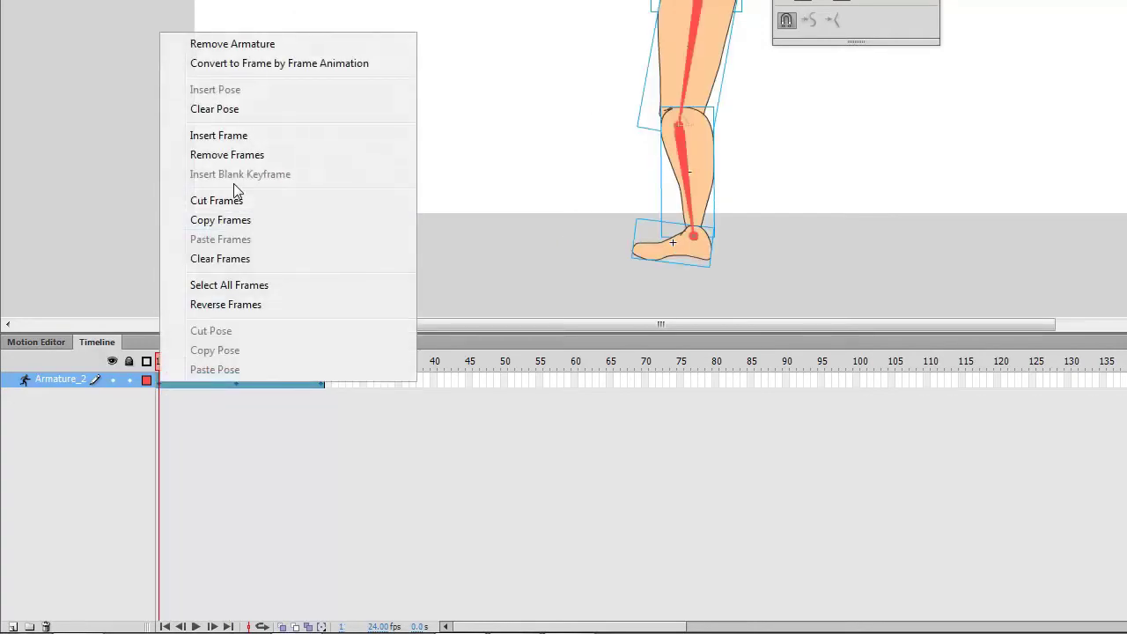
left_click(234, 113)
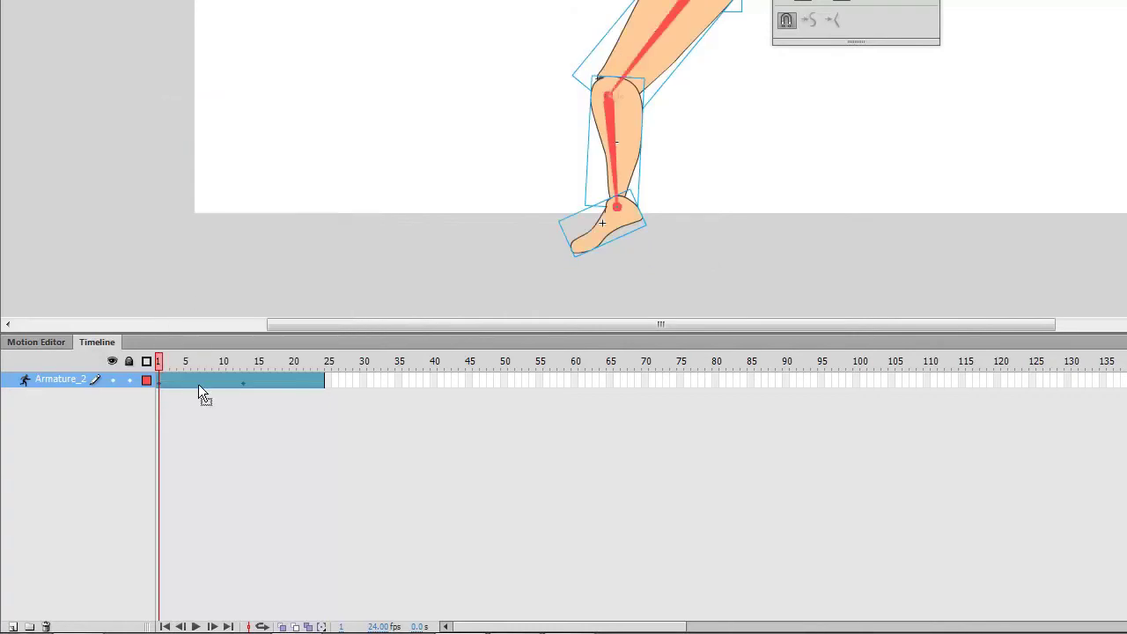
- Swing the leg forward at frame 24 and repose the foot at frame 1 to match it closely for a looping walk
left_click_drag(159, 361, 324, 368)
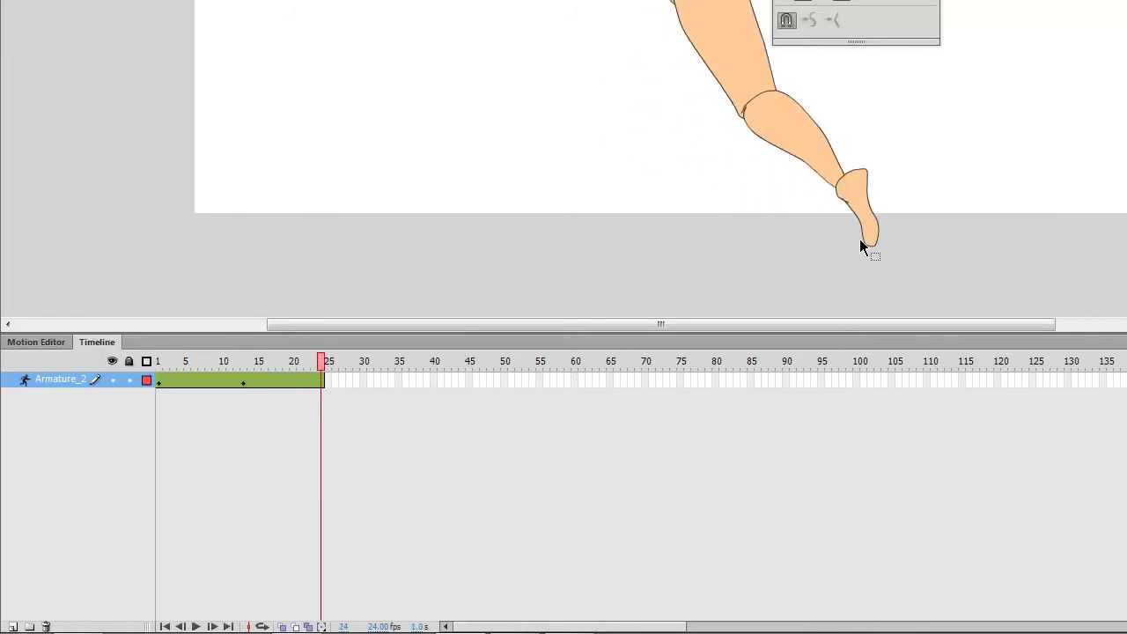
left_click_drag(868, 231, 555, 264)
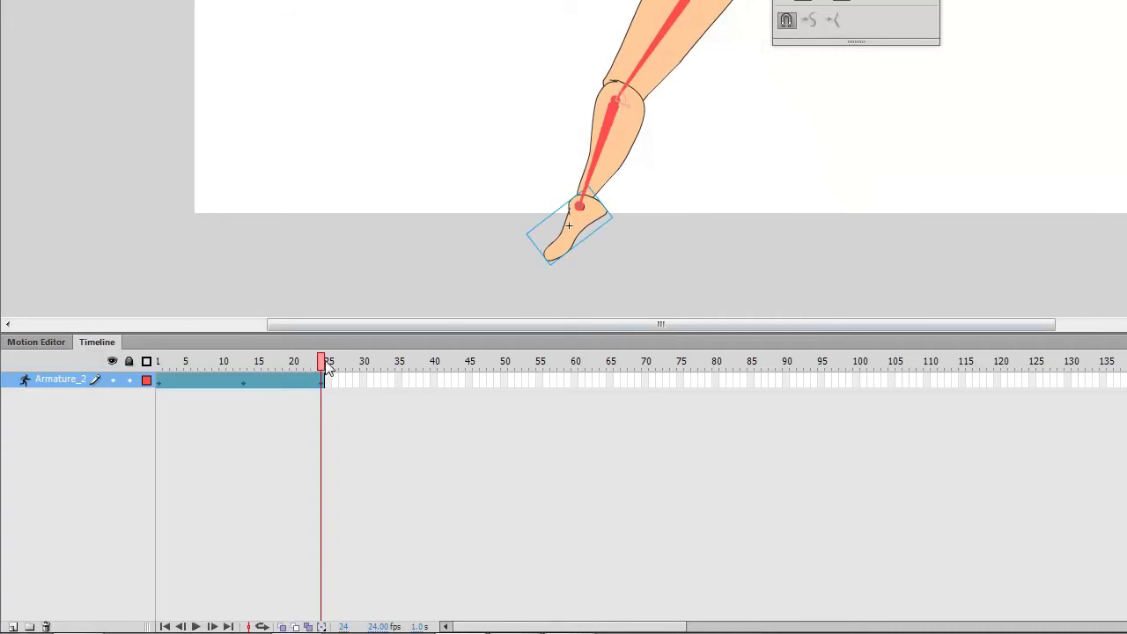
left_click_drag(322, 365, 114, 365)
left_click_drag(583, 248, 563, 282)
left_click_drag(160, 362, 326, 361)
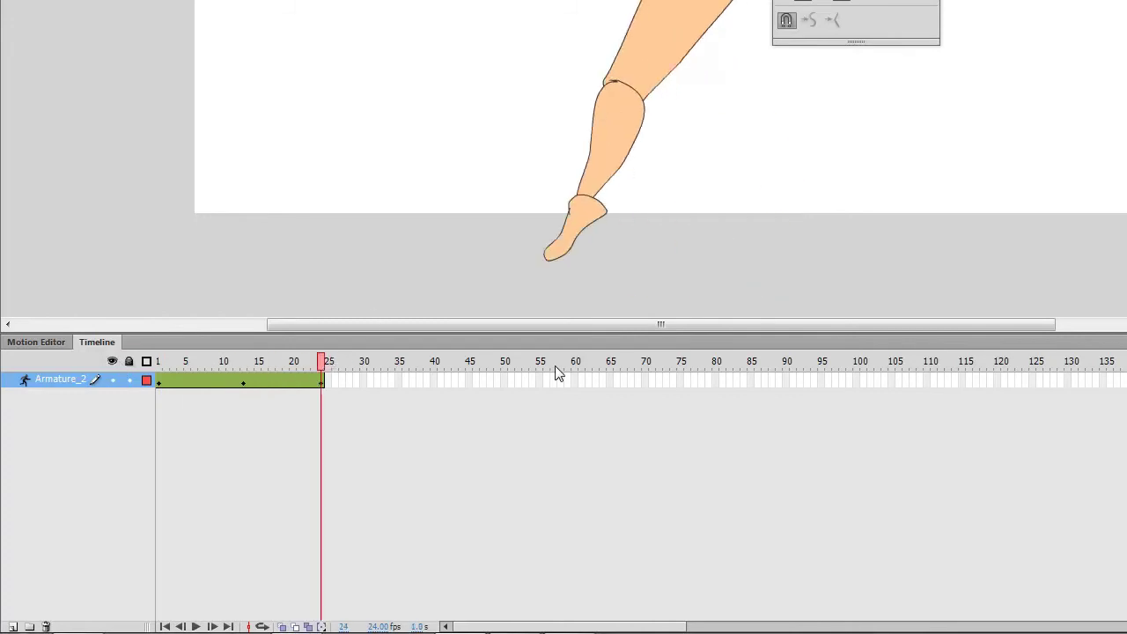
key("Return")
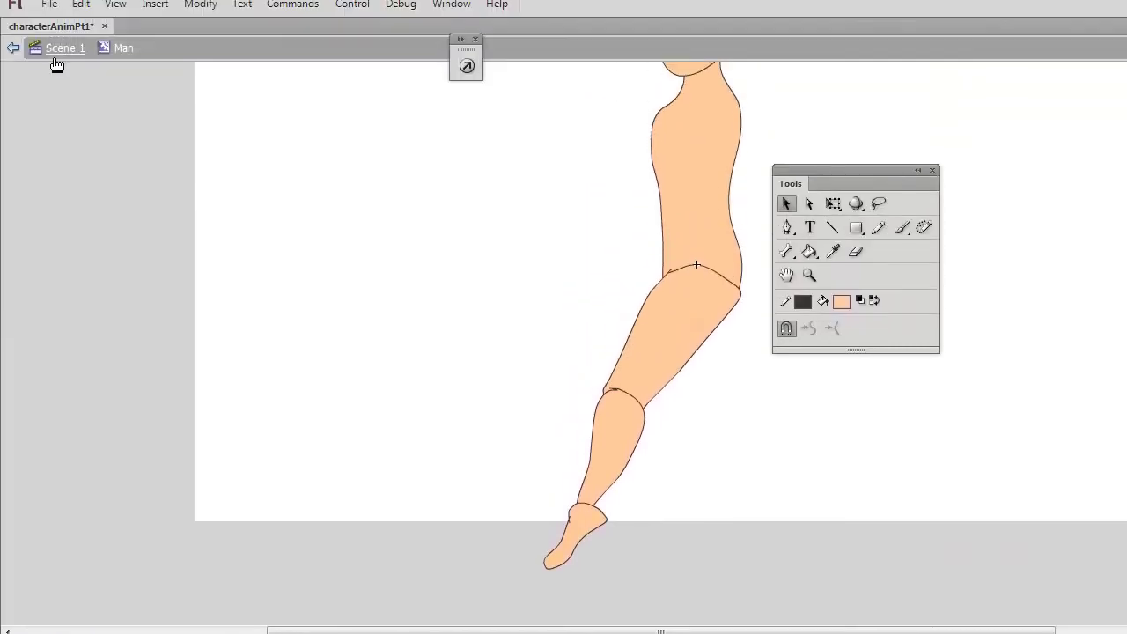
- Return to Scene 1, test the movie, and close the preview window
left_click(58, 51)
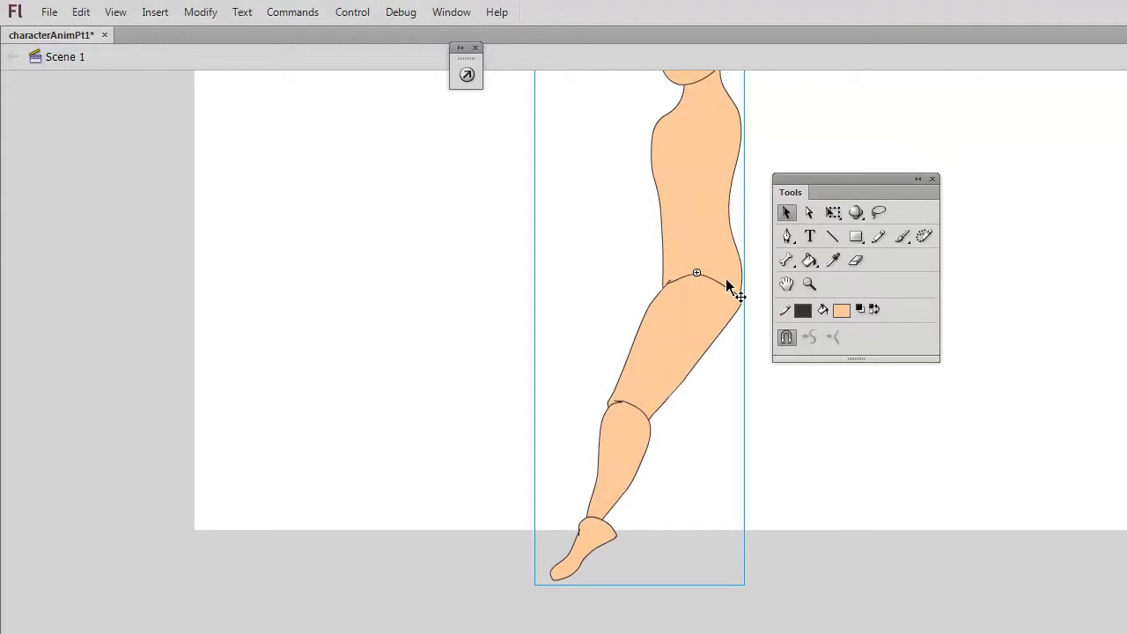
left_click(360, 12)
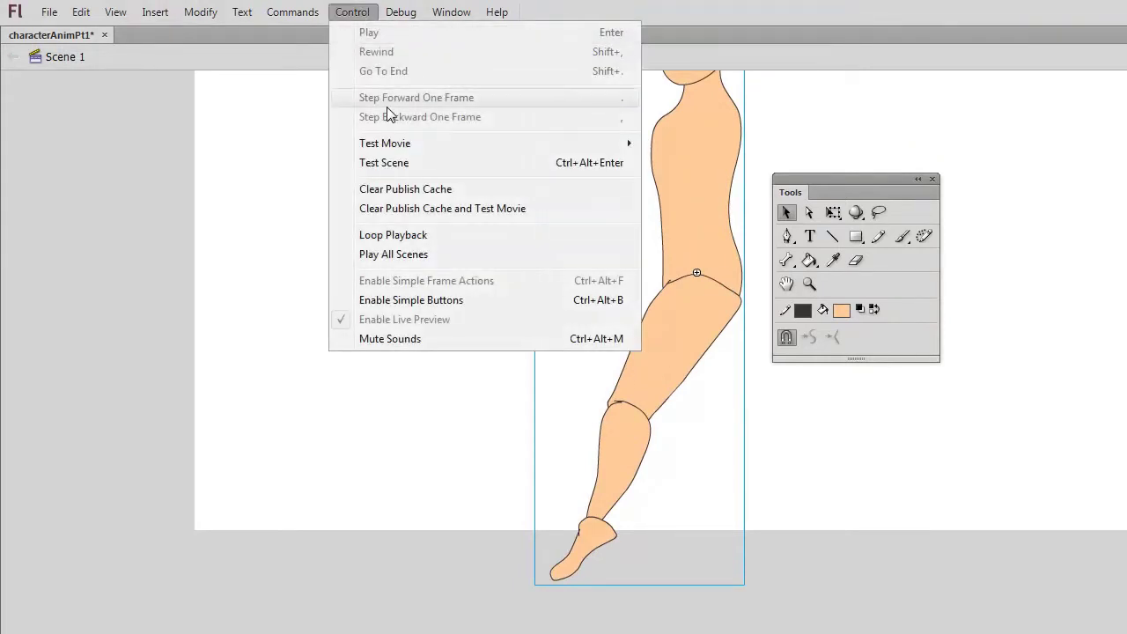
mouse_move(414, 142)
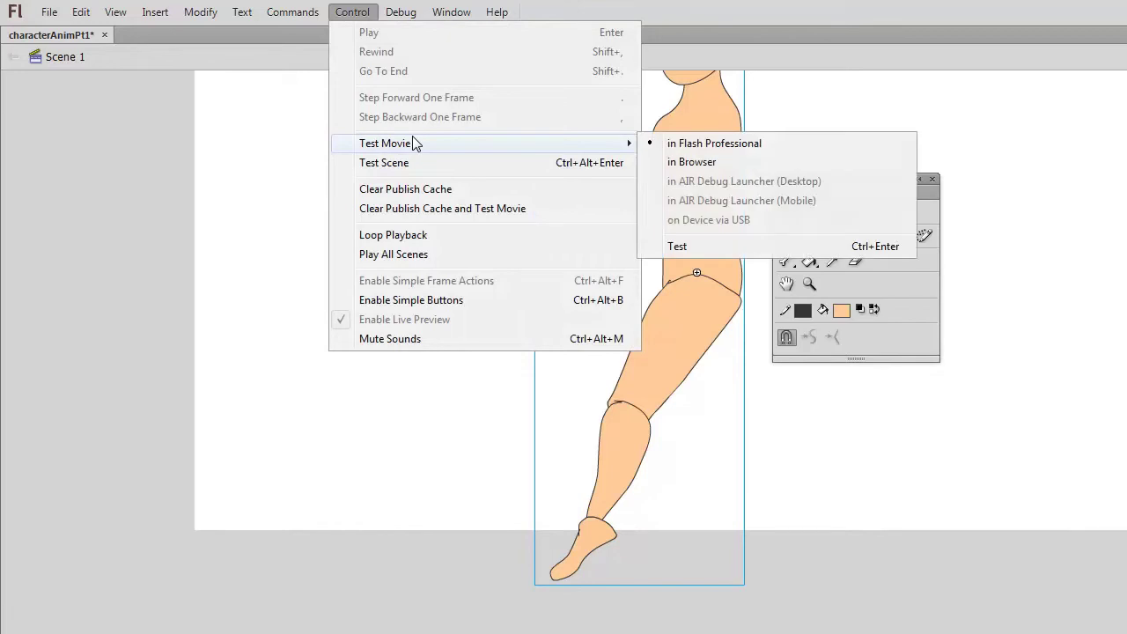
left_click(686, 245)
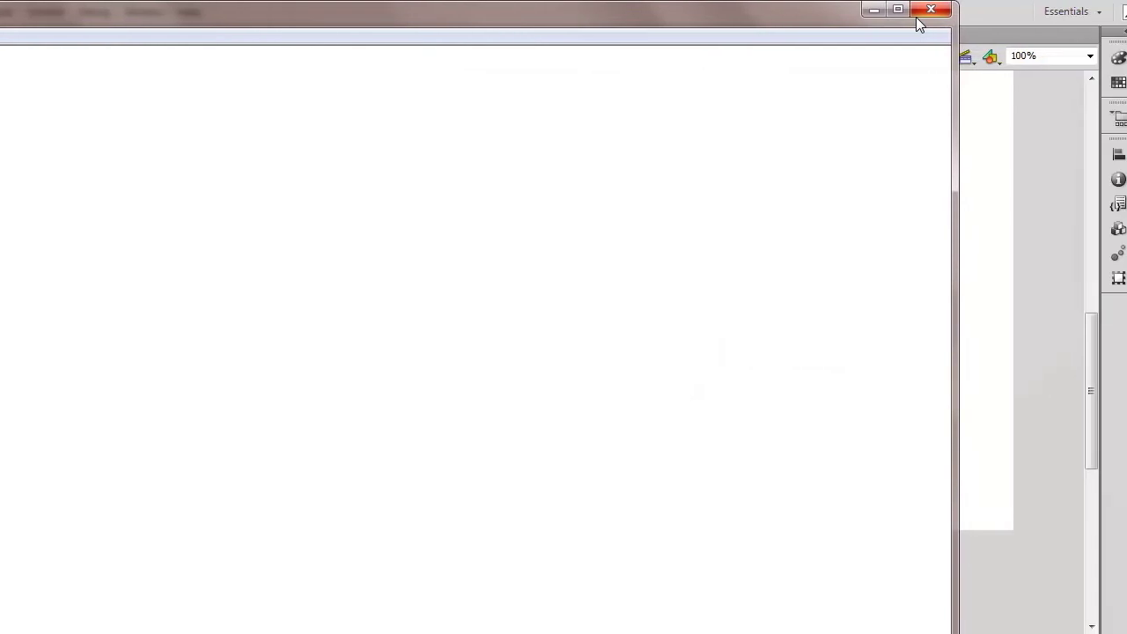
left_click(921, 16)
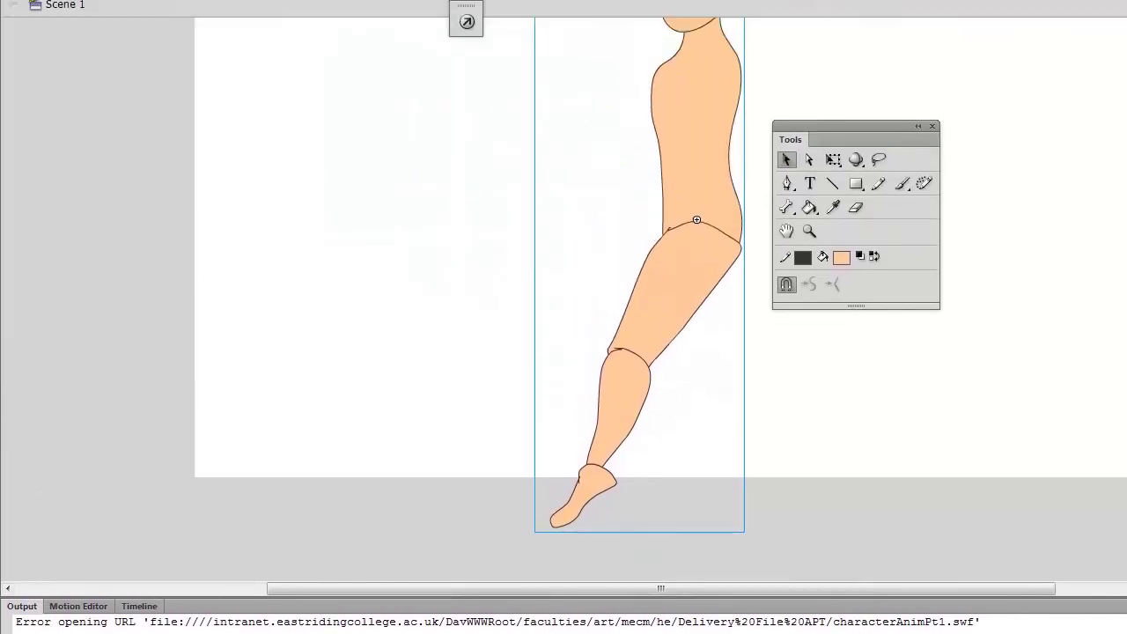
- Save a copy of the document as characterAnimPt1 in the Documents folder College > Resources > Flash
left_click(48, 12)
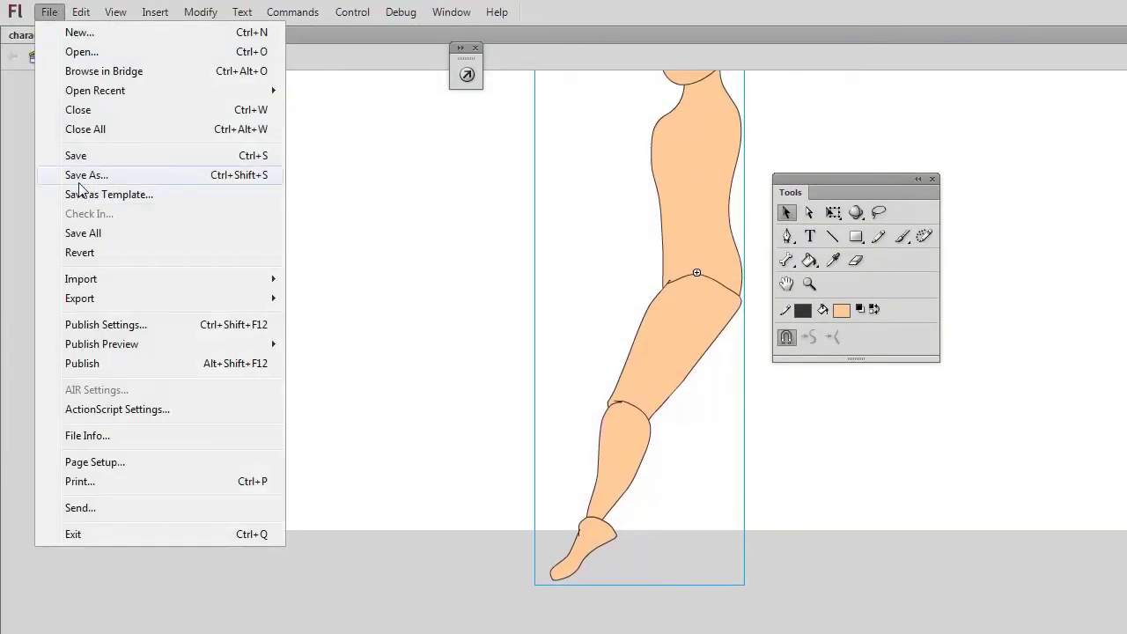
left_click(79, 181)
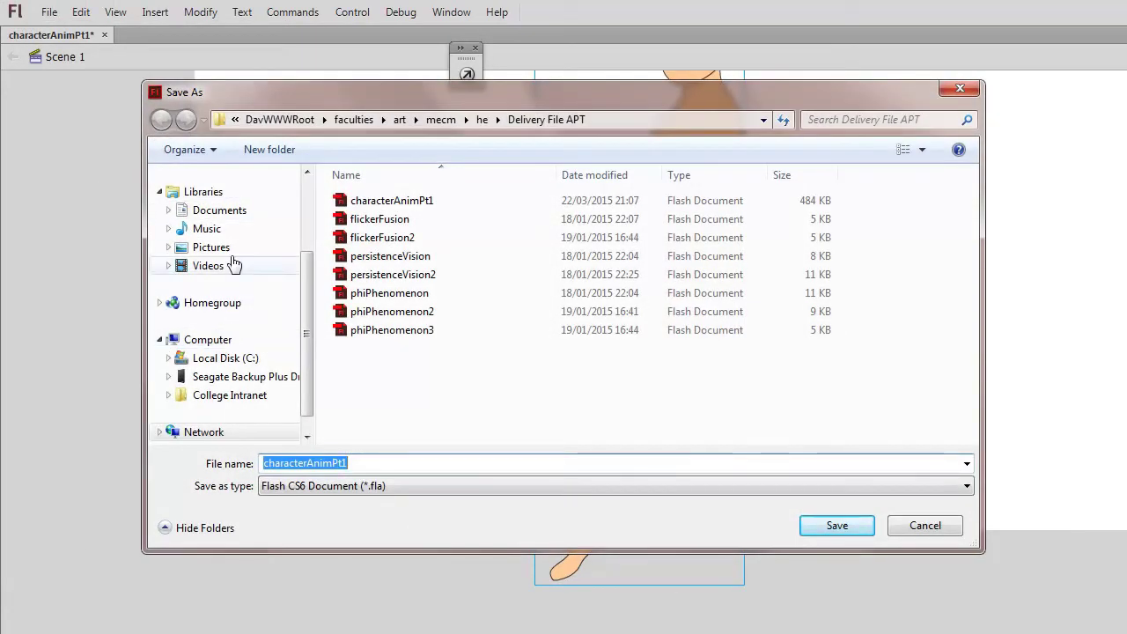
left_click(221, 212)
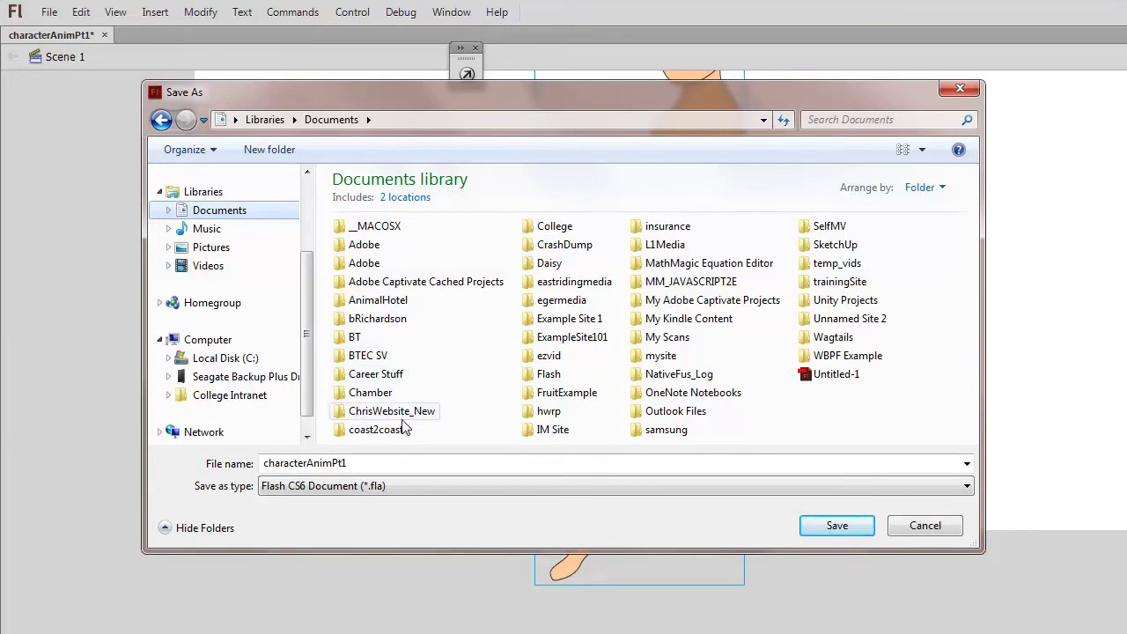
double_click(541, 231)
double_click(377, 376)
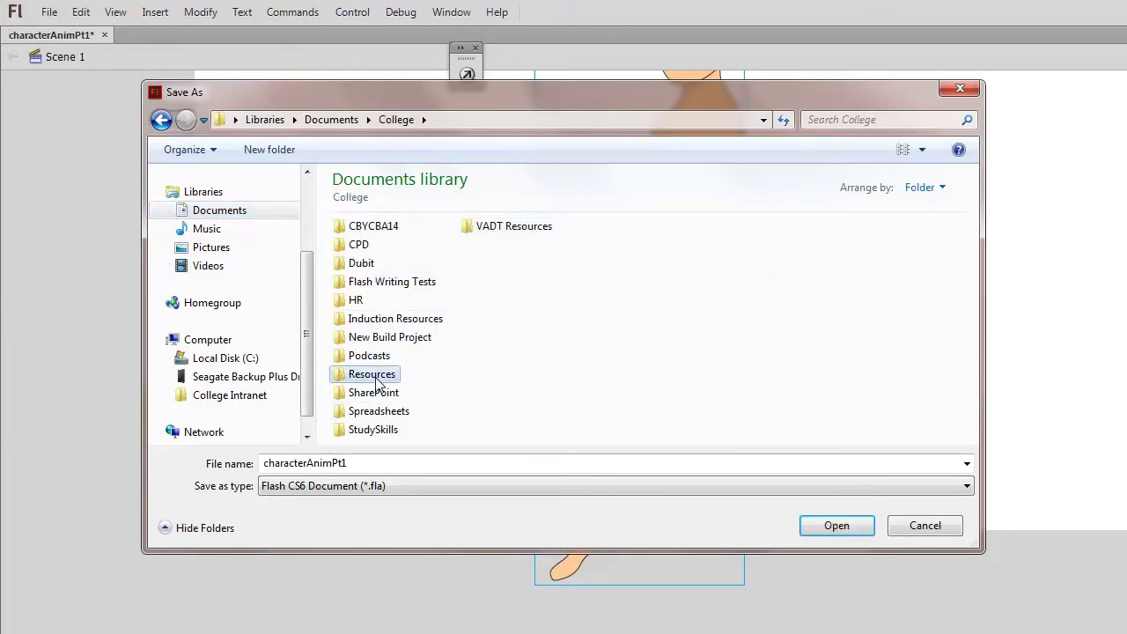
double_click(360, 245)
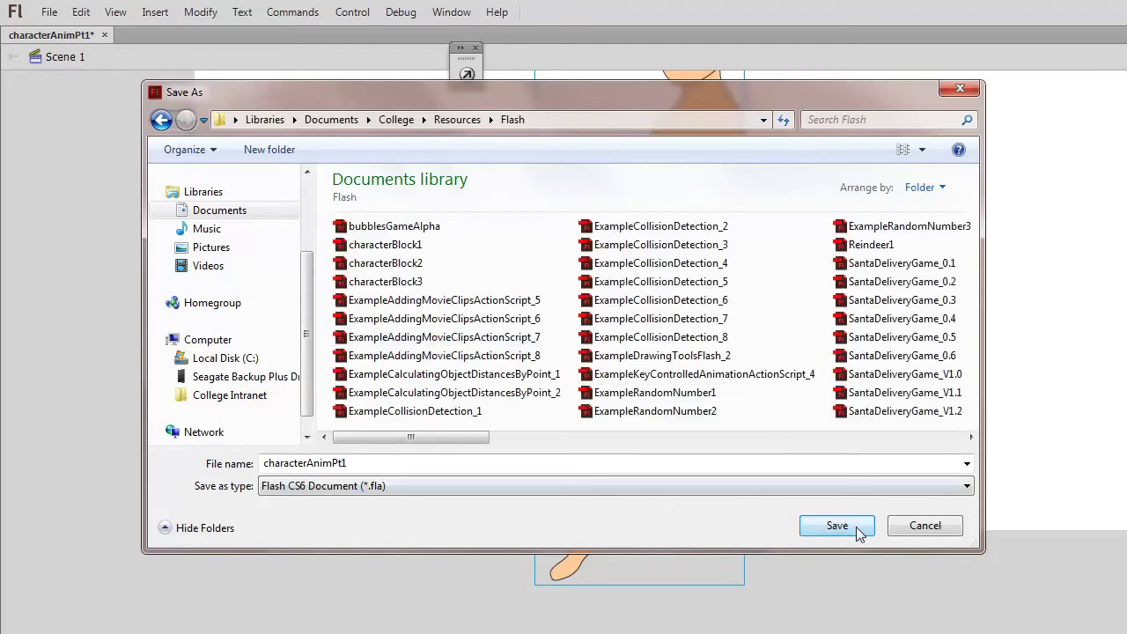
left_click(850, 527)
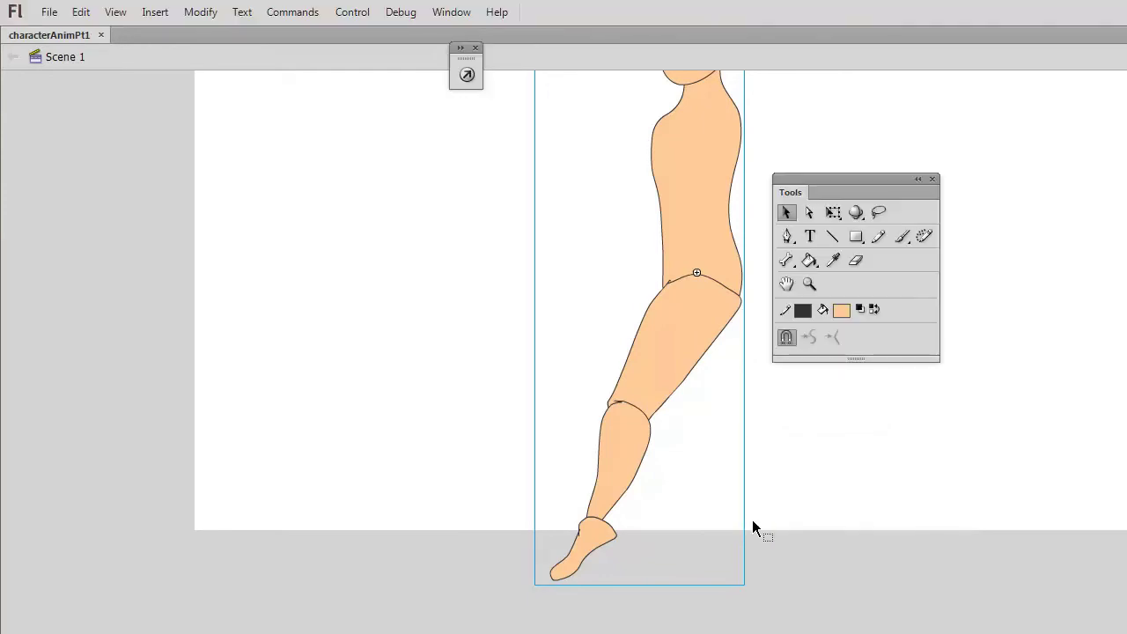
- Test the saved movie to check the leg animation, and close the preview window
key("ctrl+Return")
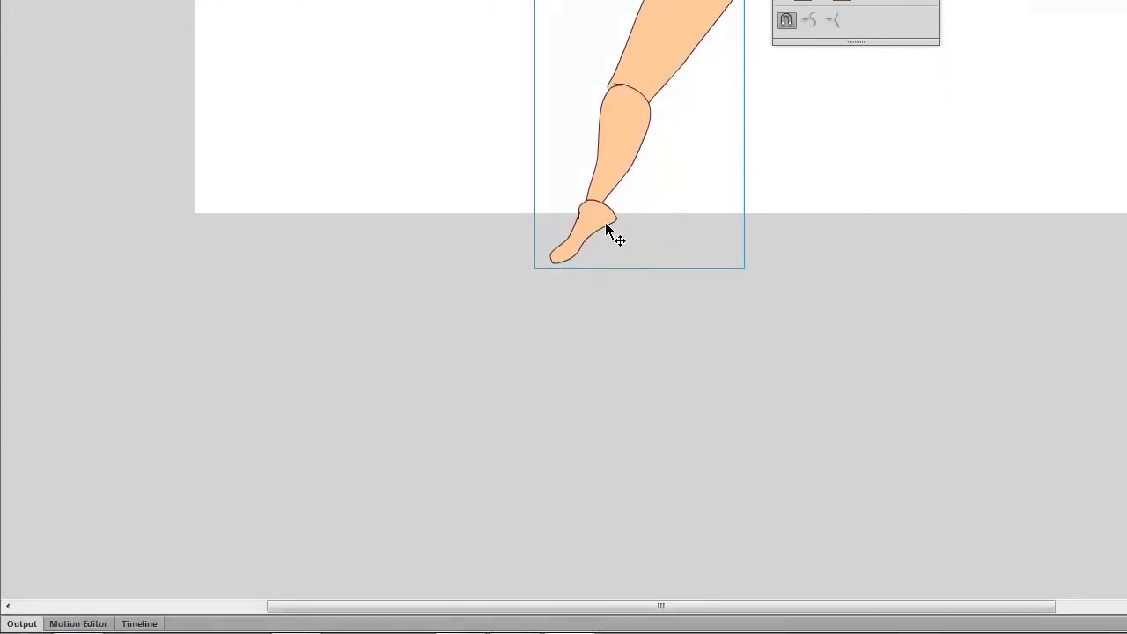
key("ctrl+Return")
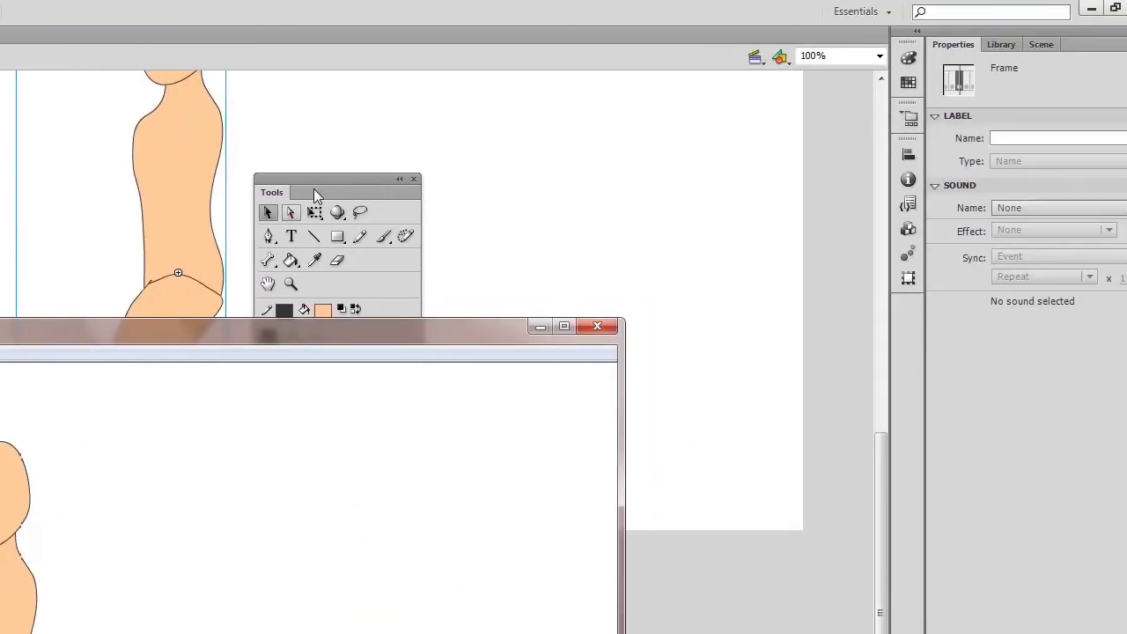
left_click_drag(68, 325, 130, 187)
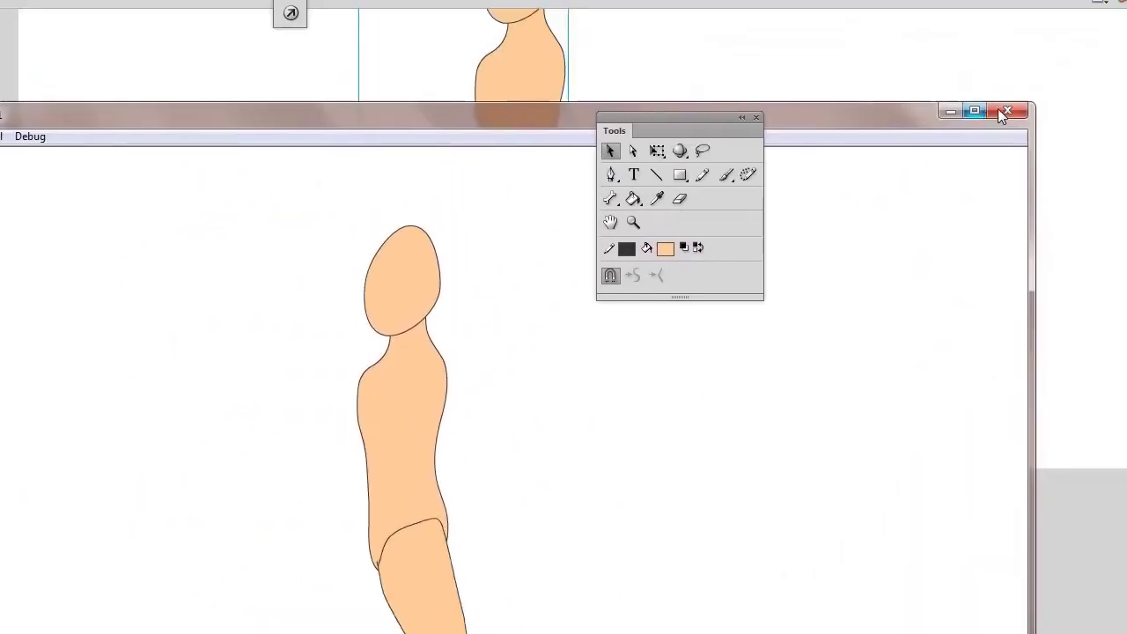
left_click(1004, 112)
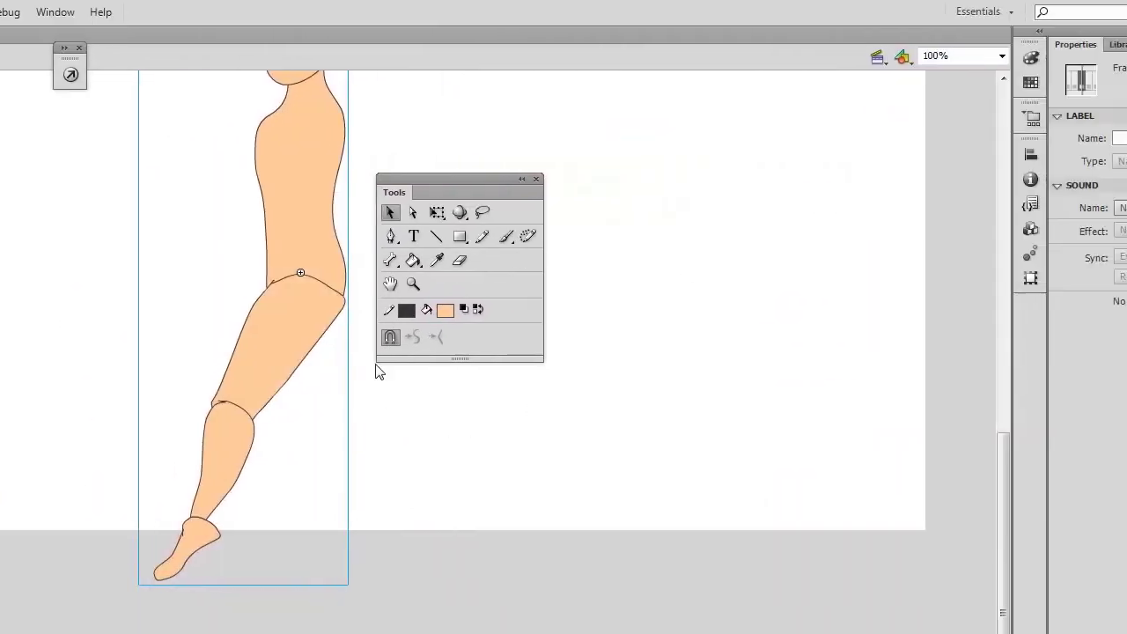
- Move the man symbol up until the foot sits just inside the stage, and display the main scene's timeline
left_click_drag(129, 280, 129, 211)
key("ctrl+minus")
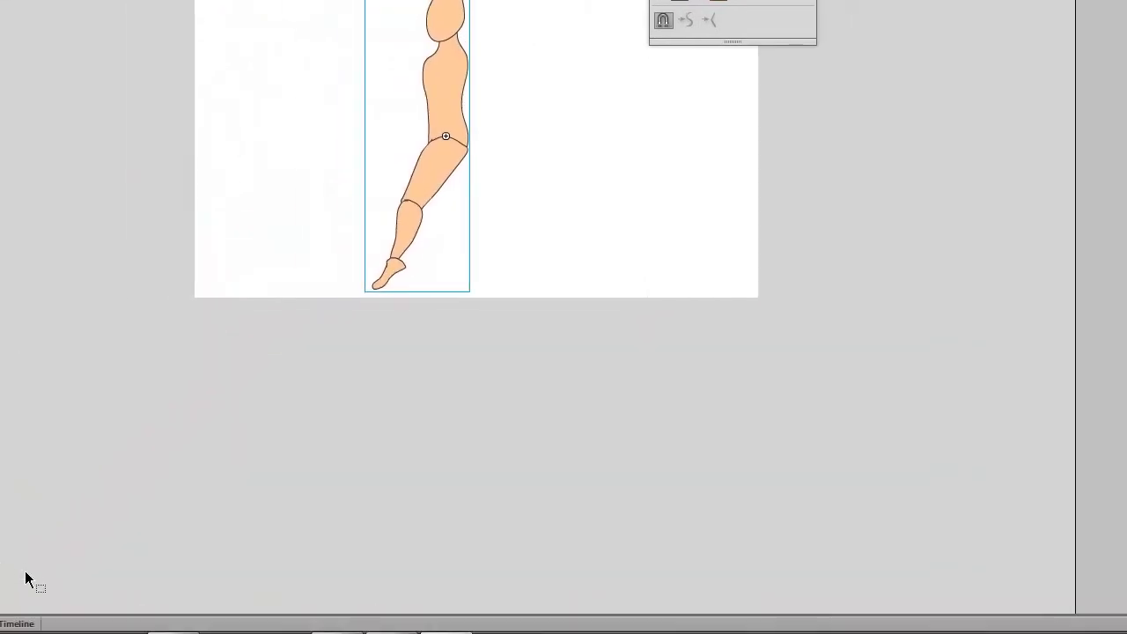
left_click(139, 624)
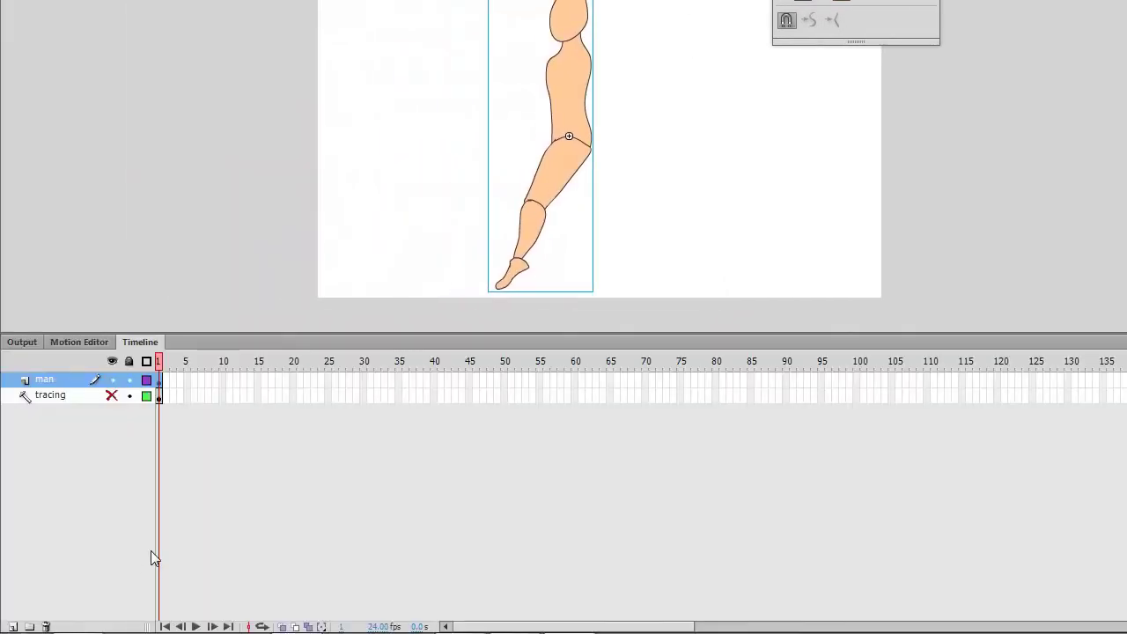
- Move the man to the stage's right edge and extend the man layer with frames up to frame 48
left_click_drag(555, 174, 874, 157)
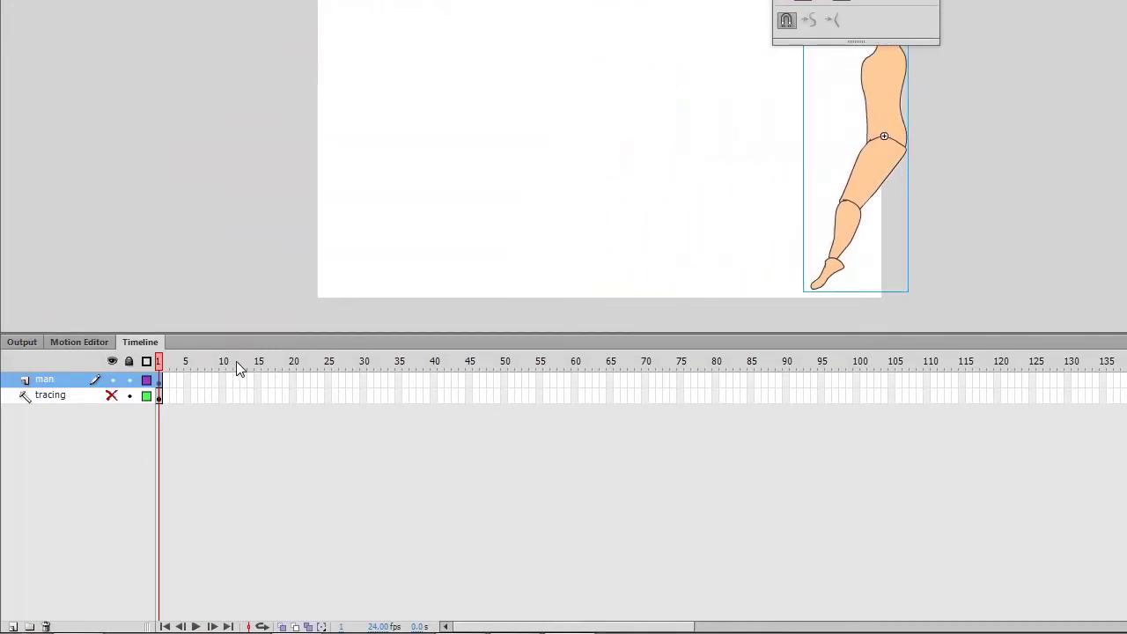
left_click(160, 369)
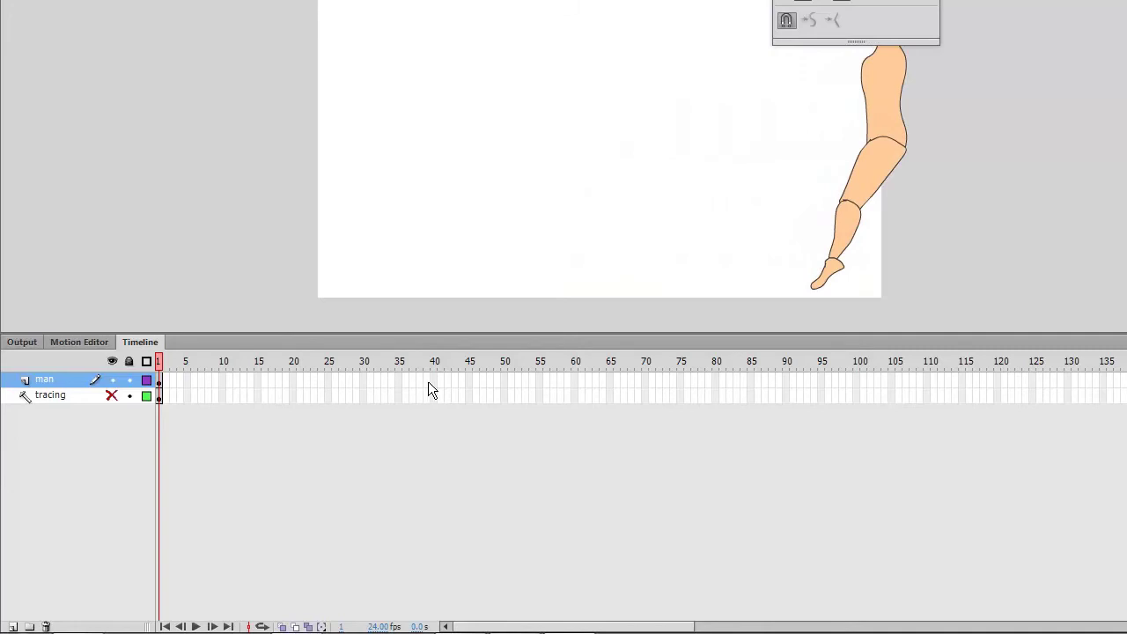
right_click(491, 386)
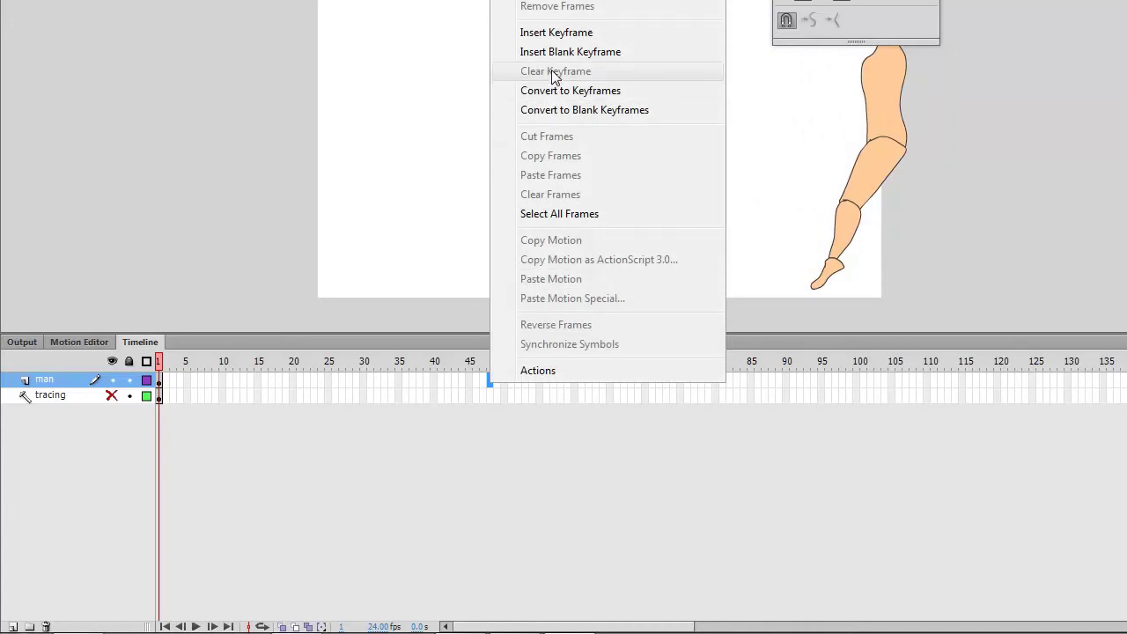
left_click(541, 4)
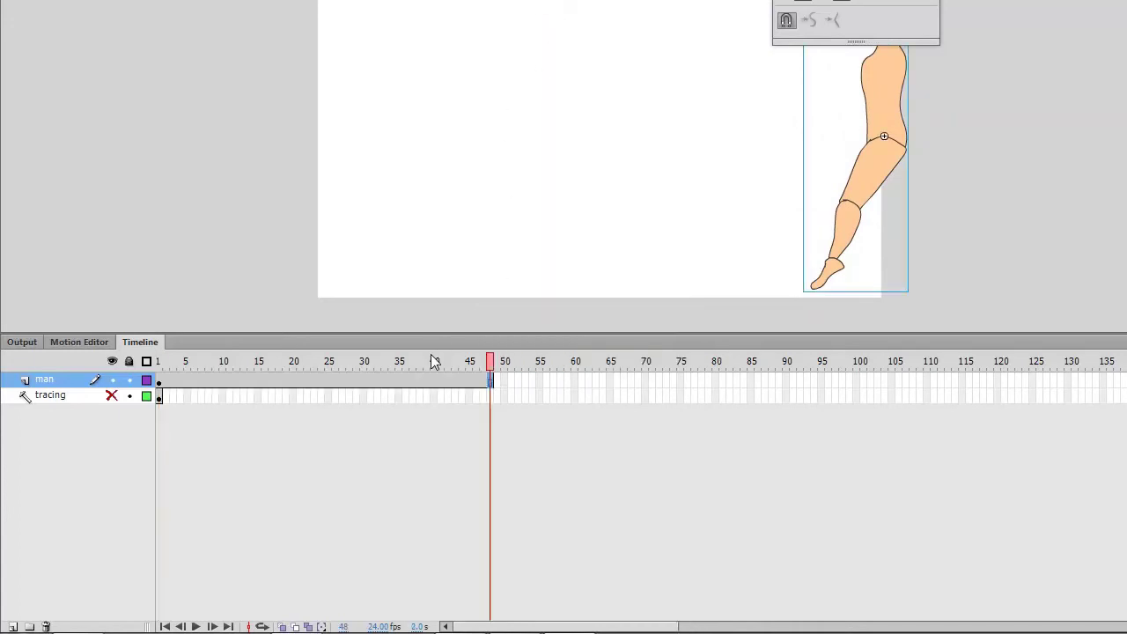
- Create a motion tween on the man layer and move the man to the stage's left edge at frame 30
right_click(363, 388)
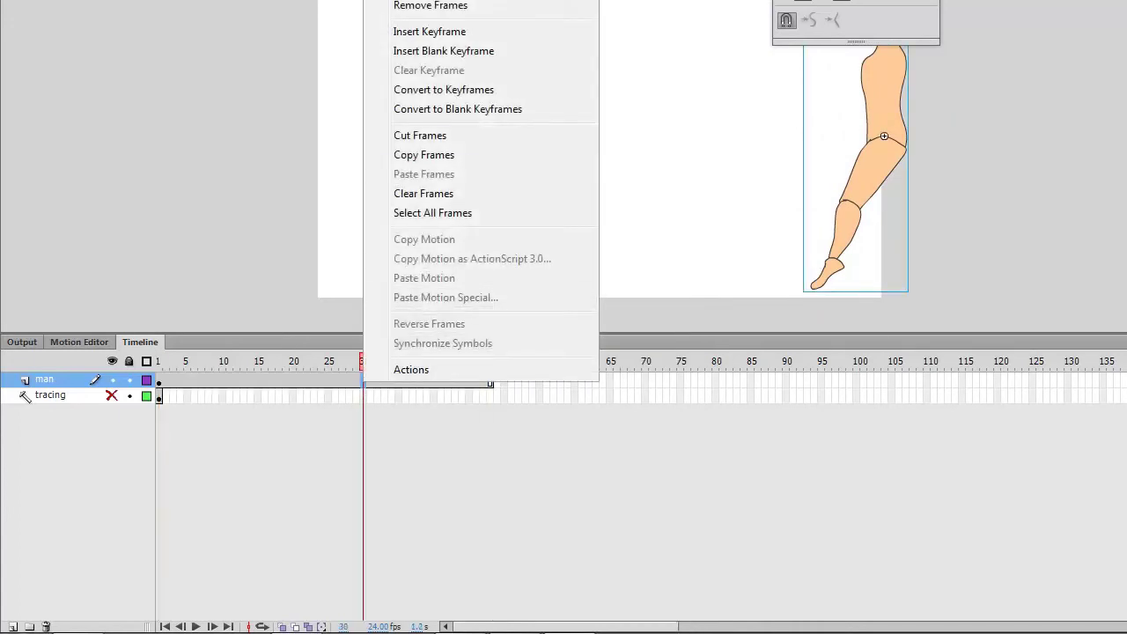
left_click(459, 0)
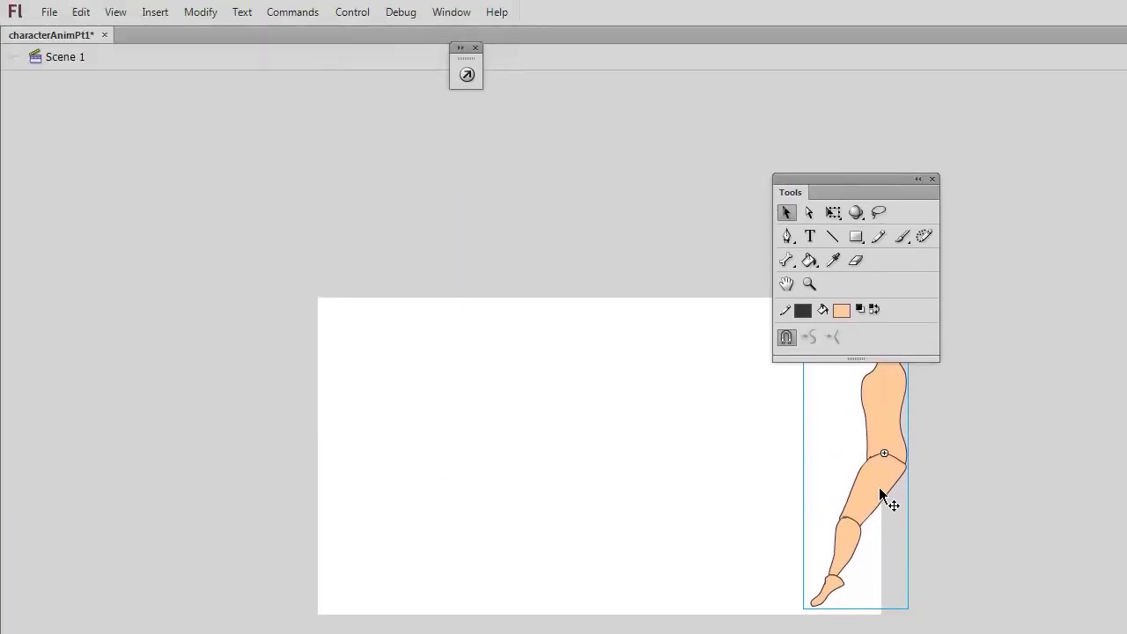
key("Escape")
left_click_drag(879, 489, 320, 480)
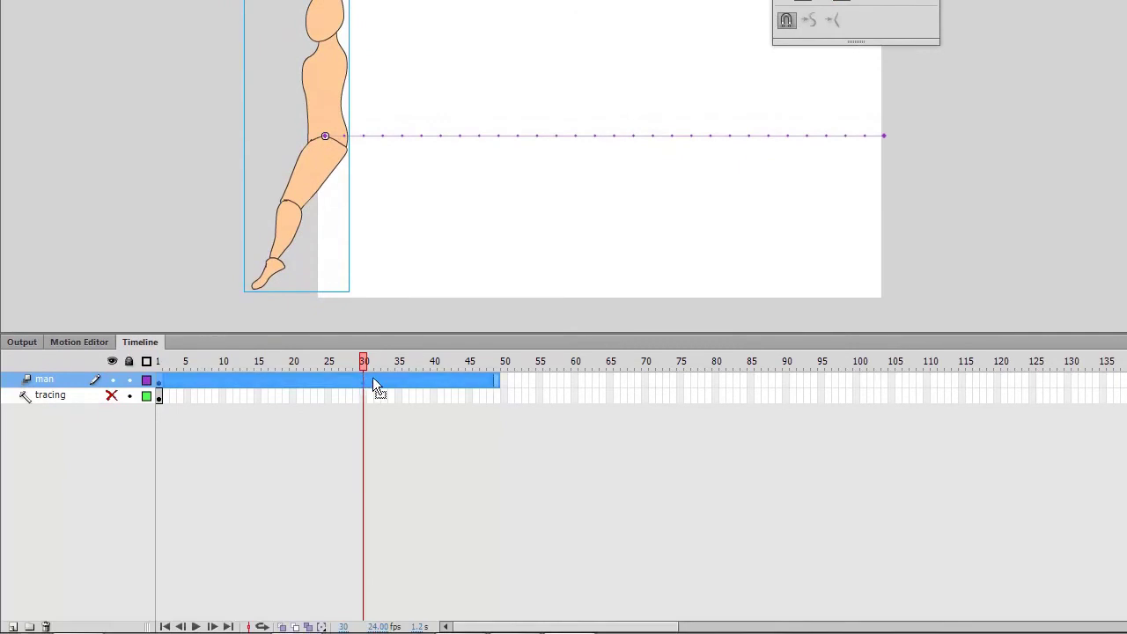
left_click(324, 383)
left_click(362, 380)
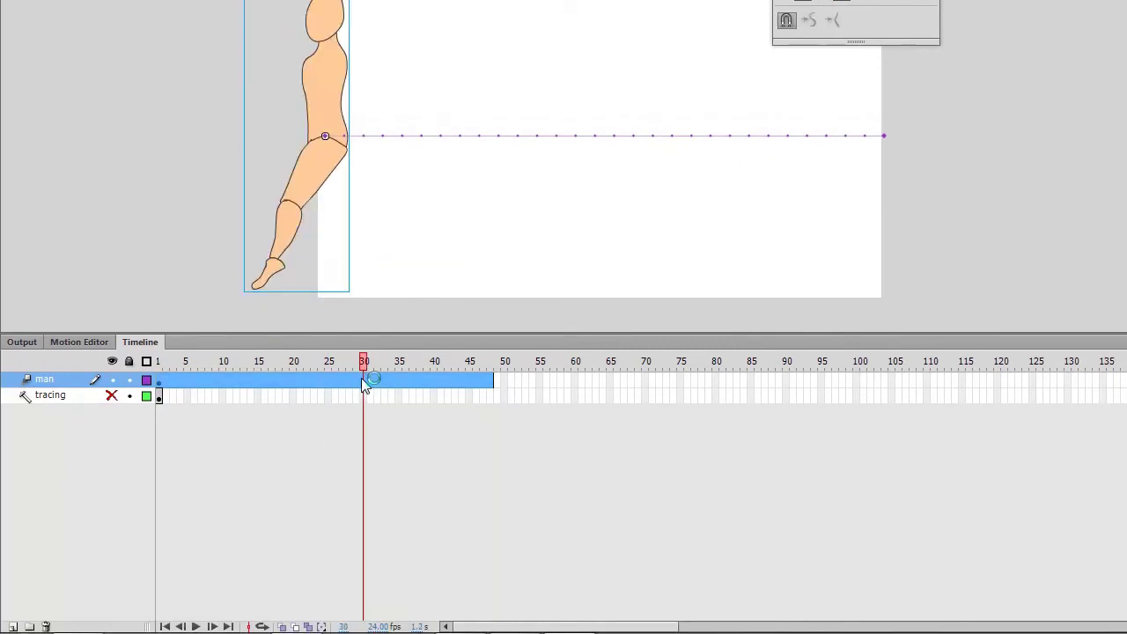
right_click(361, 380)
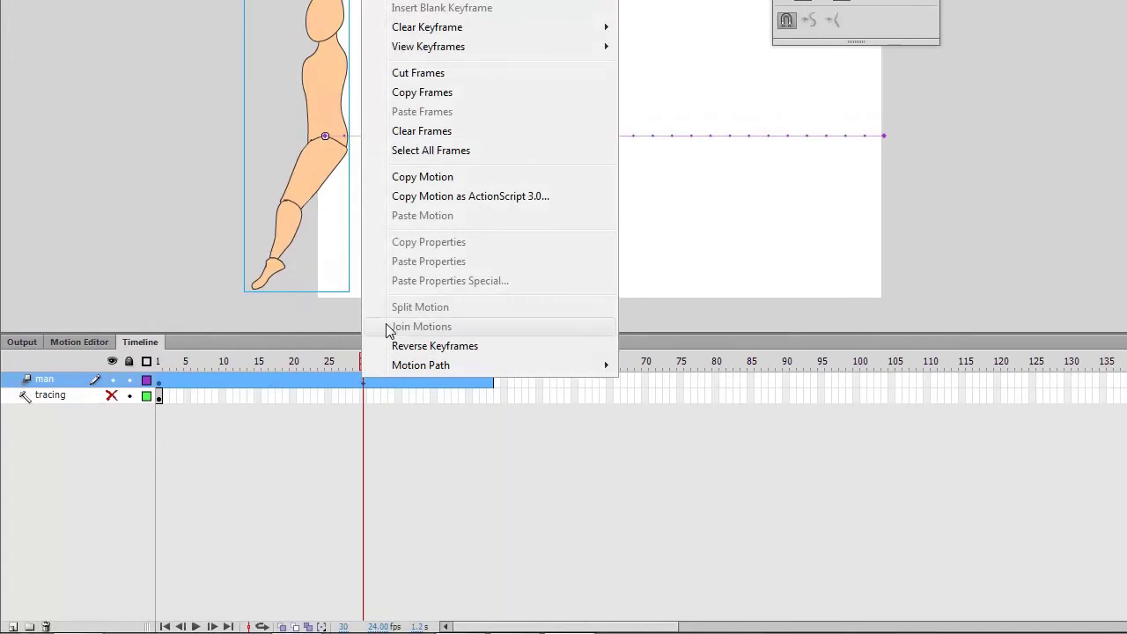
left_click(421, 74)
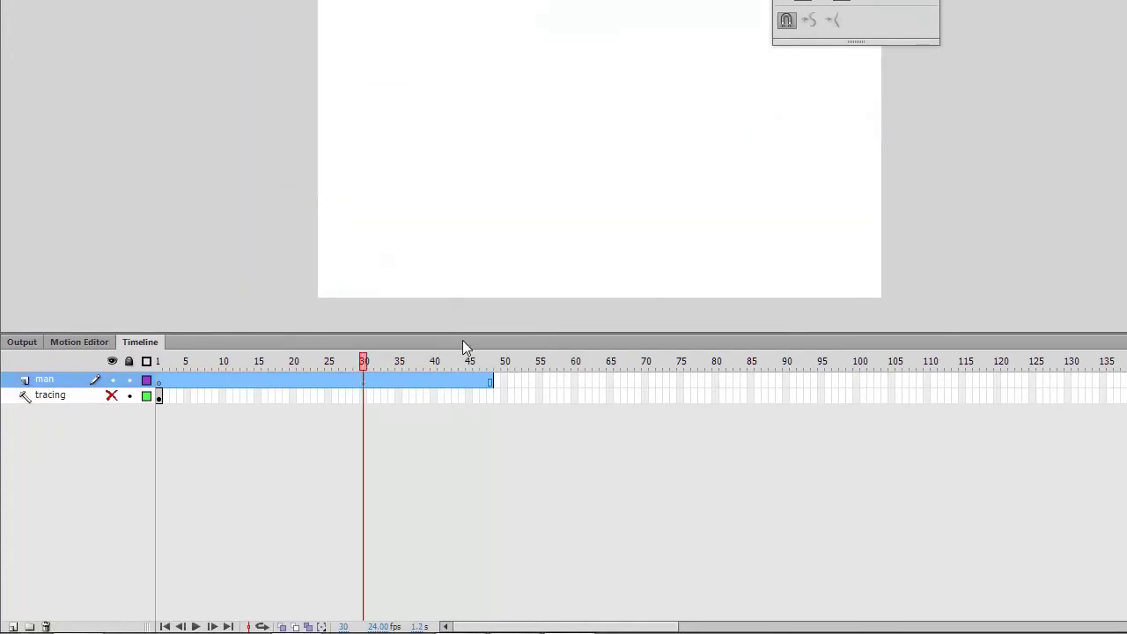
left_click(484, 383)
right_click(485, 383)
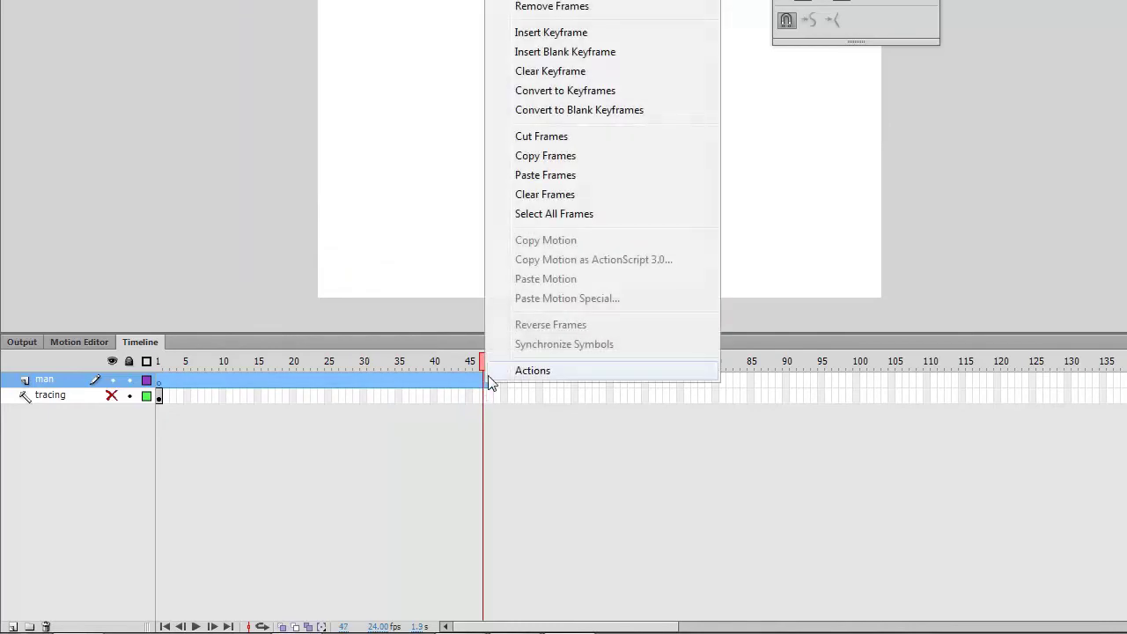
left_click(376, 319)
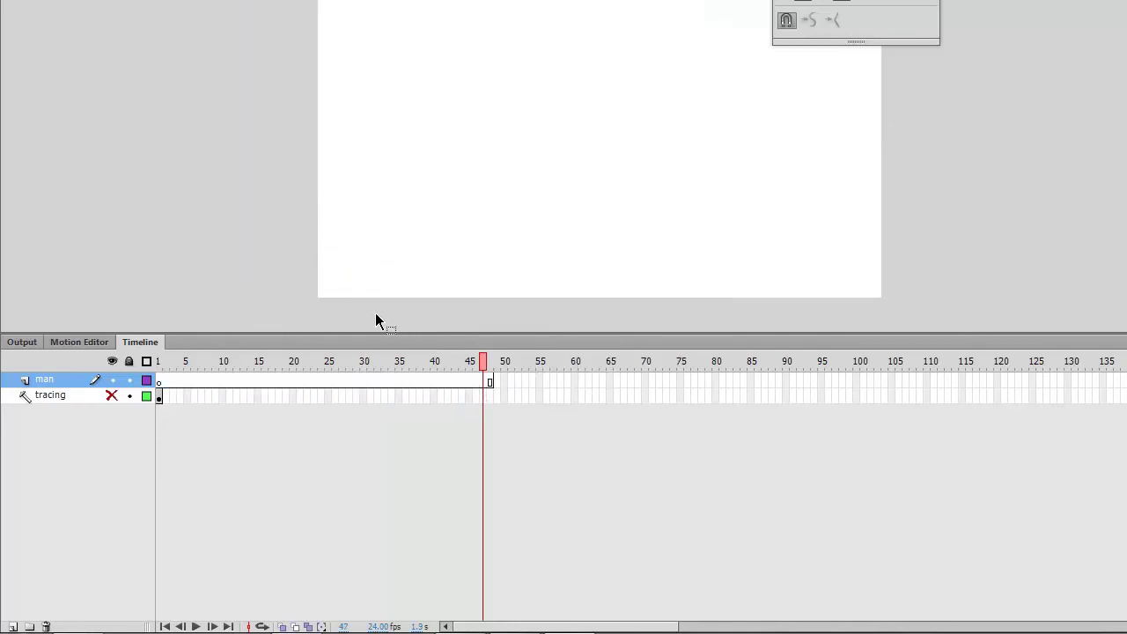
double_click(378, 384)
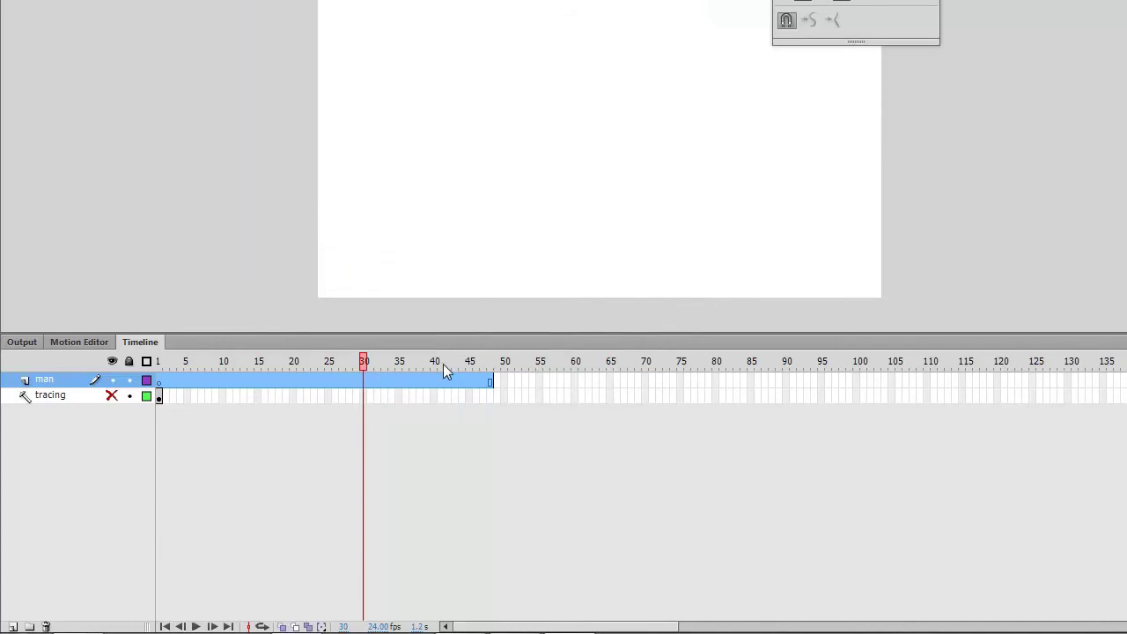
left_click(385, 382)
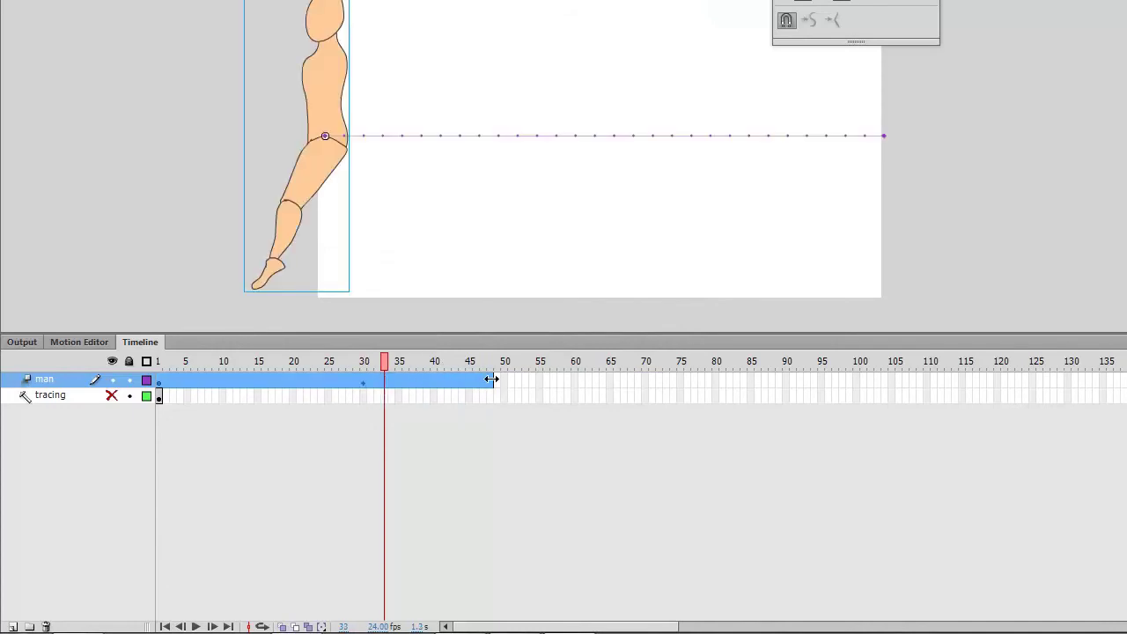
- Remove frames 31 to 48 so the man layer's motion tween ends at frame 30
left_click(377, 415)
left_click_drag(371, 381, 482, 392)
right_click(493, 382)
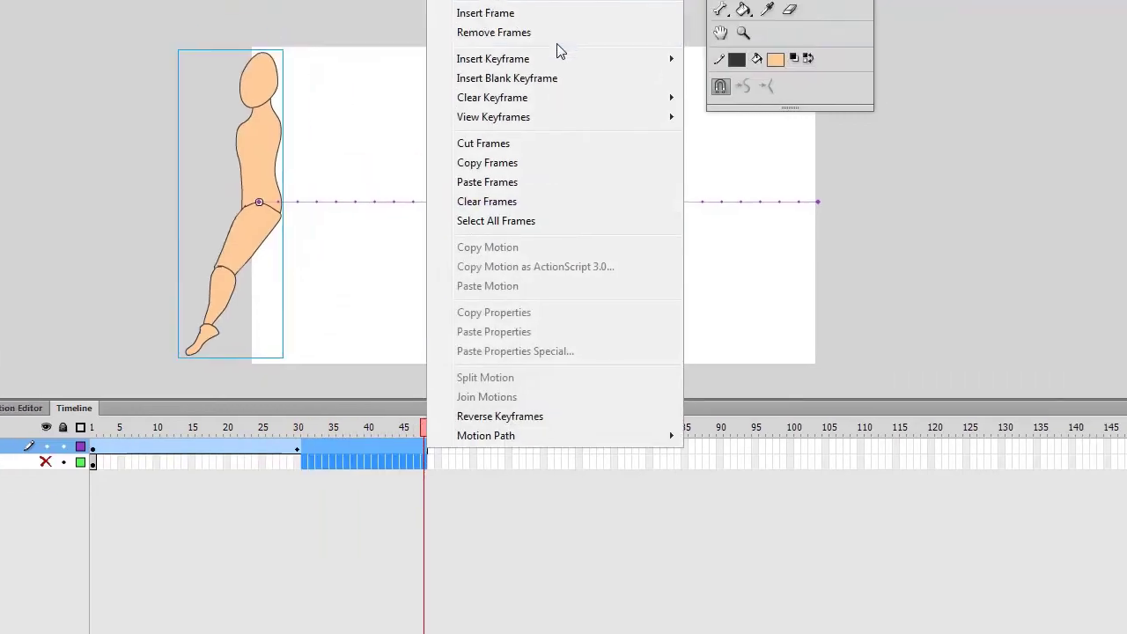
left_click(546, 34)
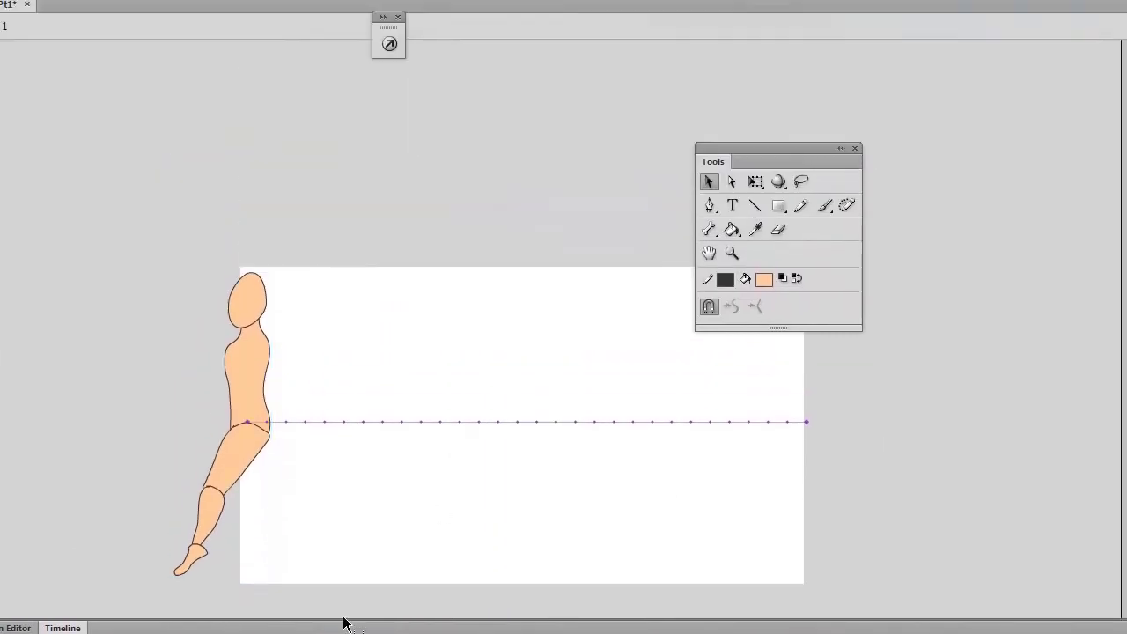
left_click(365, 535)
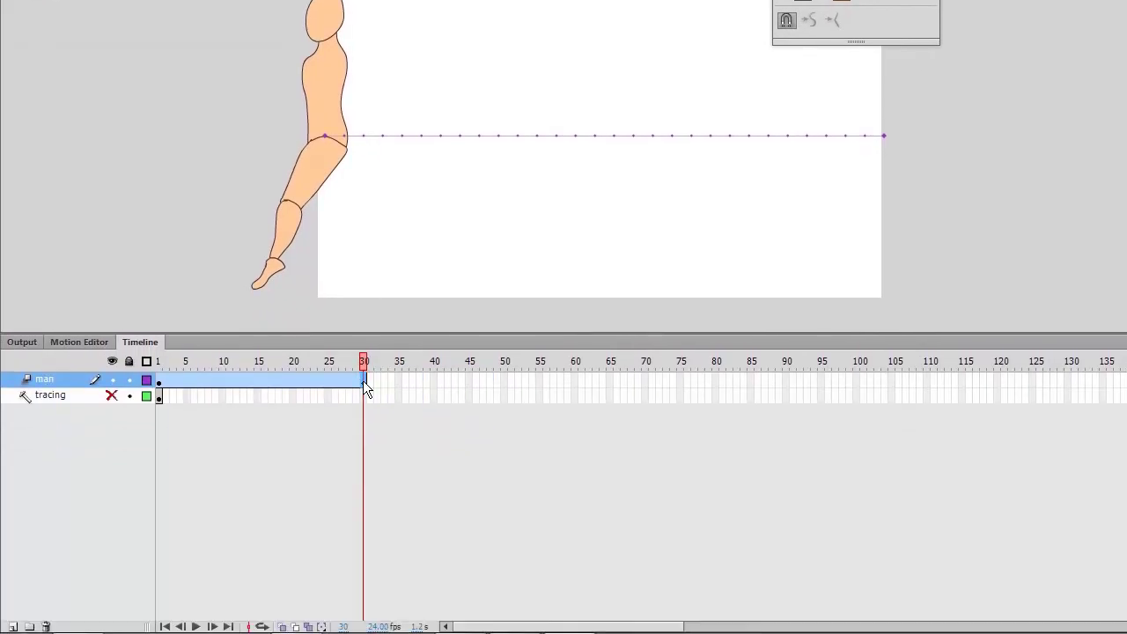
- Stretch the man layer's tween span beyond frame 30, test the movie, and close the preview window
left_click_drag(367, 380, 155, 361)
key("ctrl+Return")
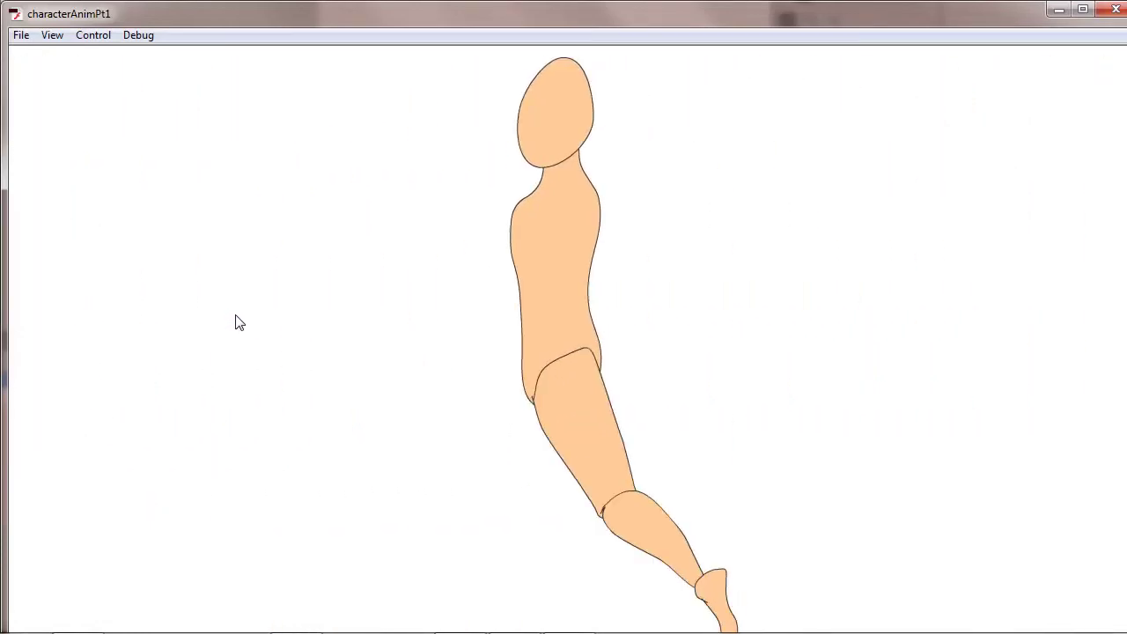
left_click(1114, 10)
- Open the Man symbol for editing and duplicate its Armature_2 layer
key("ctrl+z")
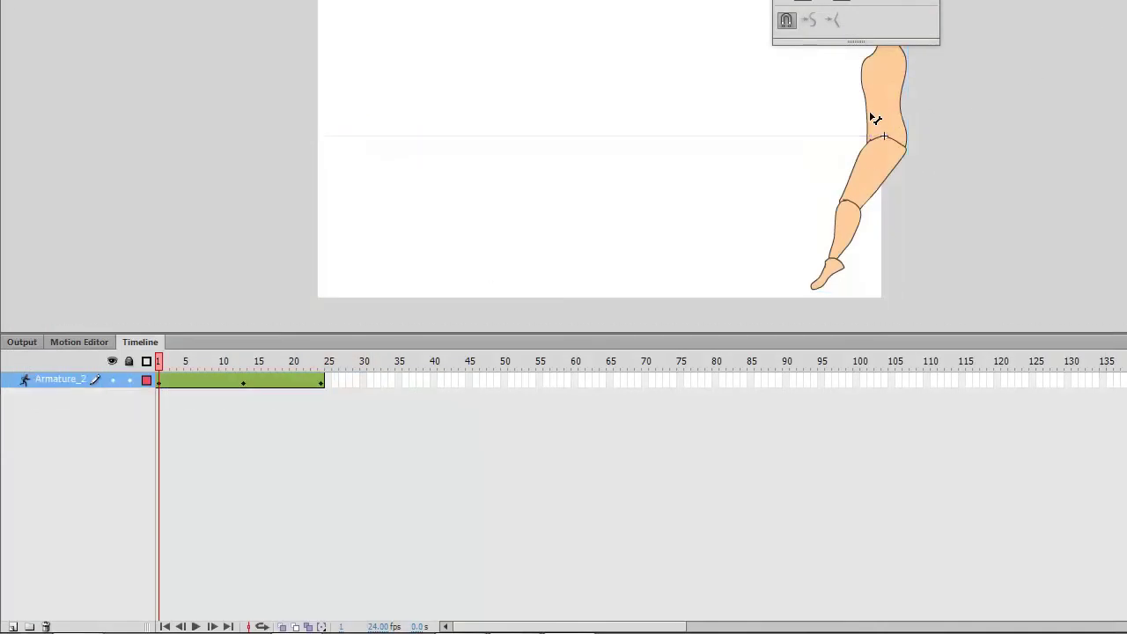
right_click(59, 380)
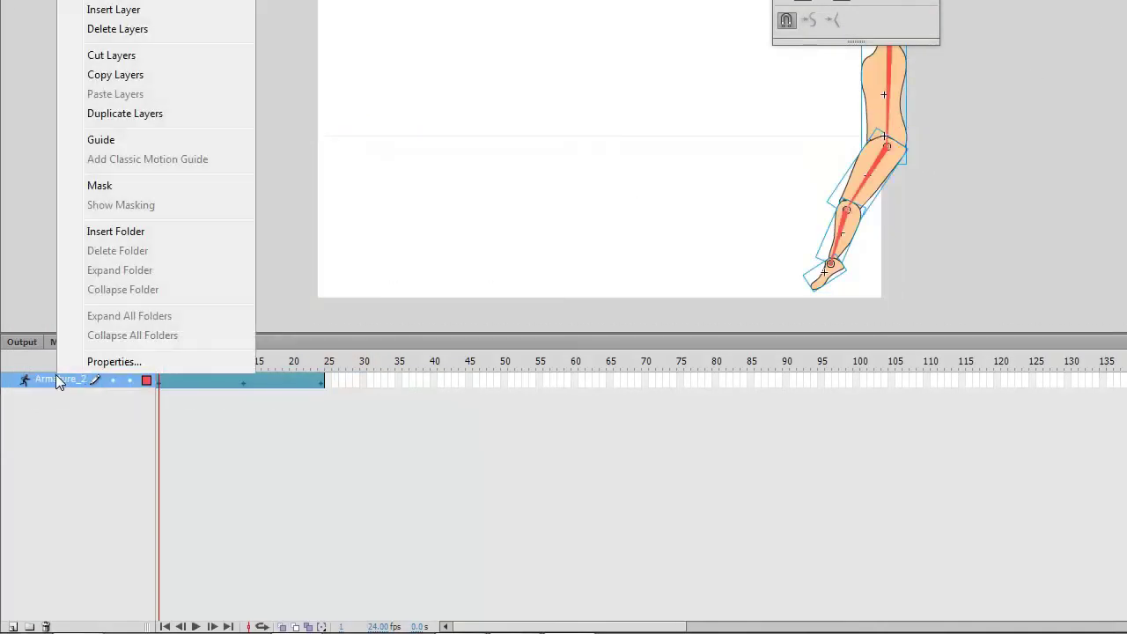
left_click(114, 118)
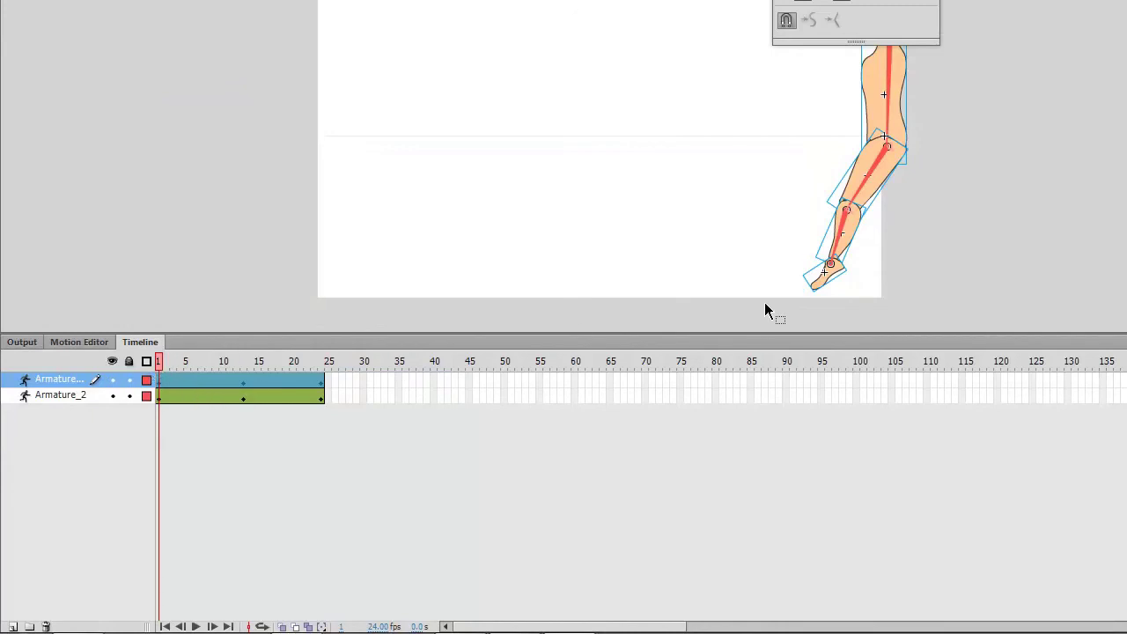
- Pose the copied armature's leg opposite to the original: backward at frame 1, forward at frame 13, and backward at frame 24
left_click_drag(823, 293, 1019, 295)
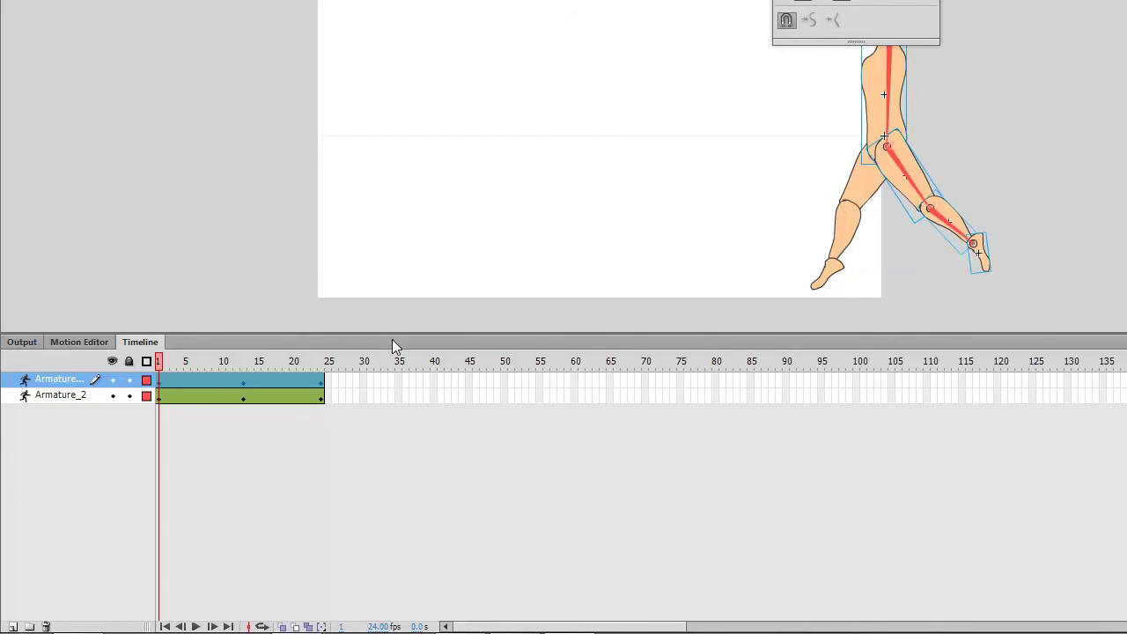
left_click_drag(163, 366, 244, 365)
left_click_drag(976, 280, 796, 304)
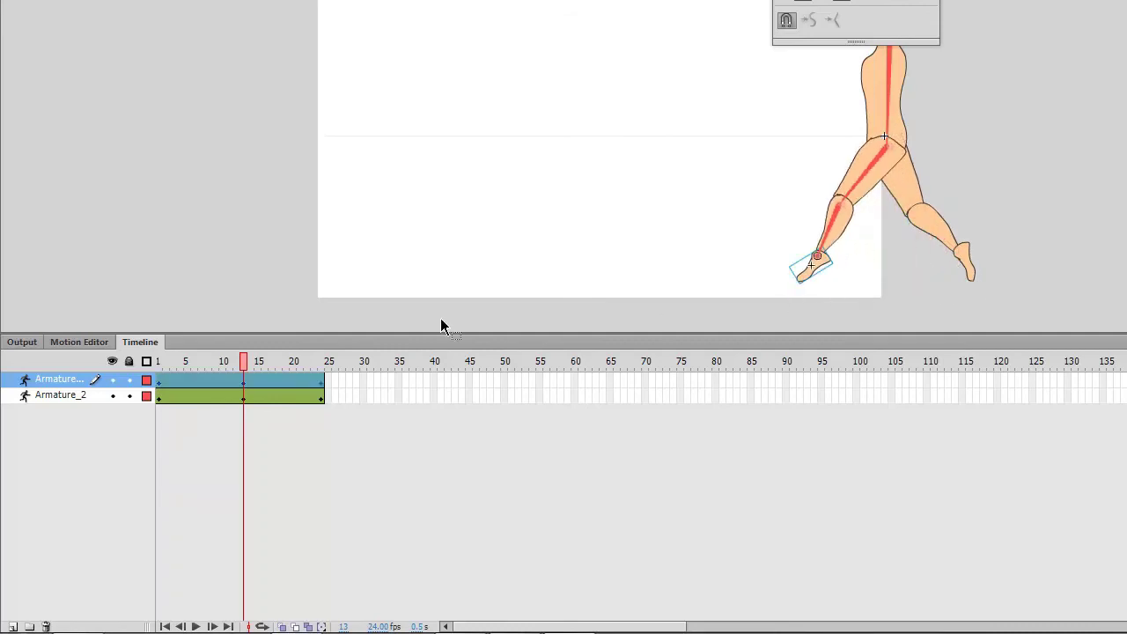
left_click_drag(245, 370, 326, 365)
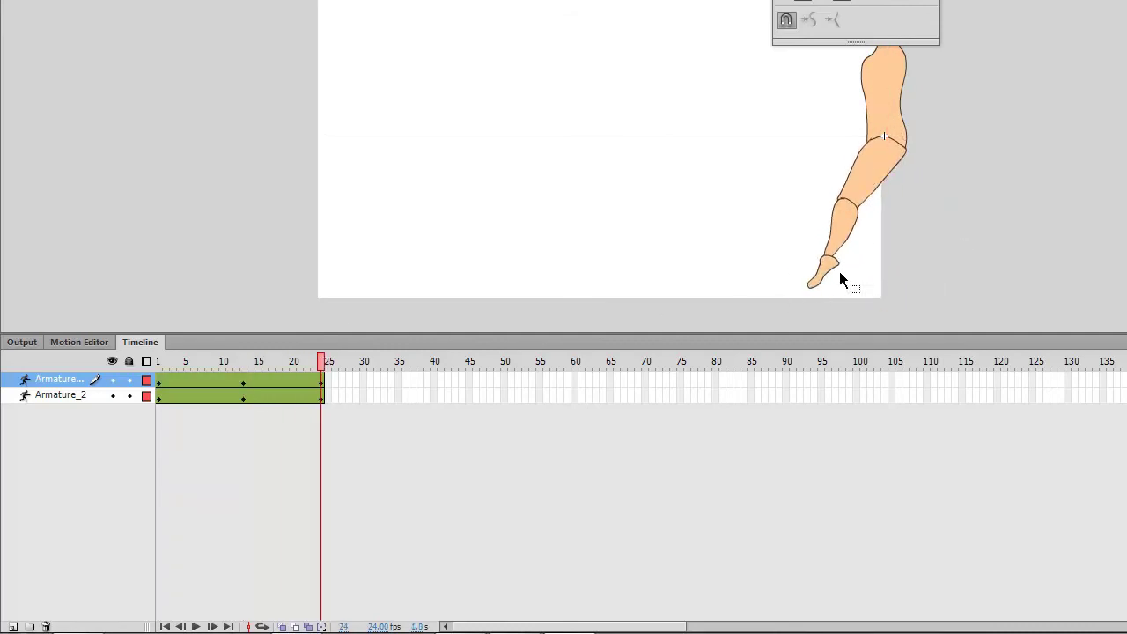
left_click_drag(812, 277, 993, 287)
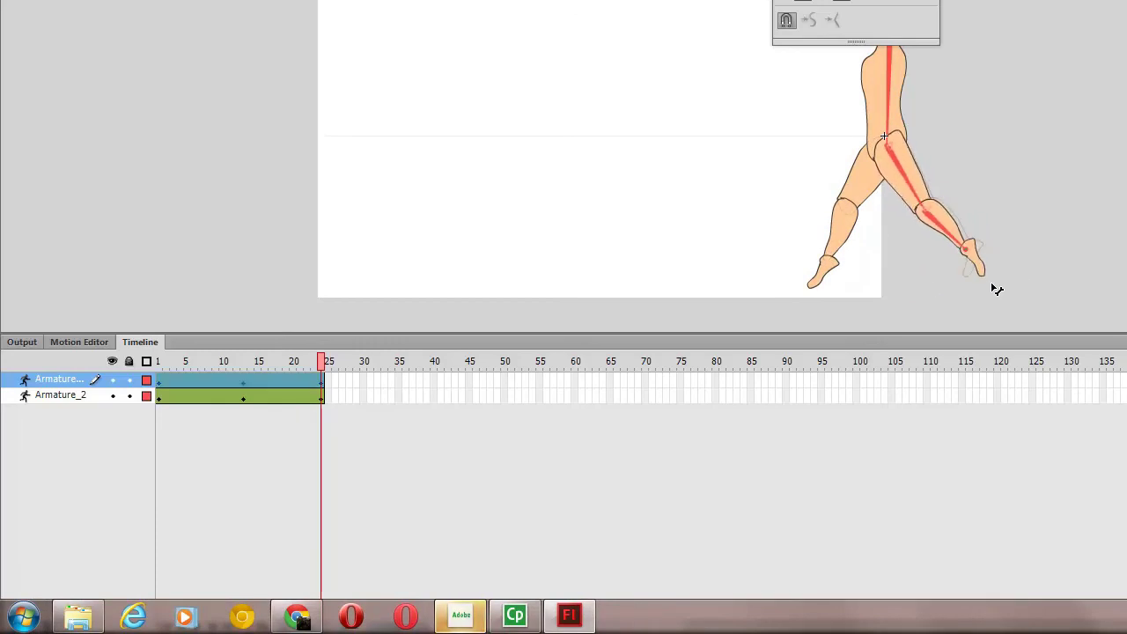
left_click(317, 365)
mouse_move(319, 368)
left_mouse_down()
mouse_move(158, 365)
mouse_move(338, 366)
left_mouse_up()
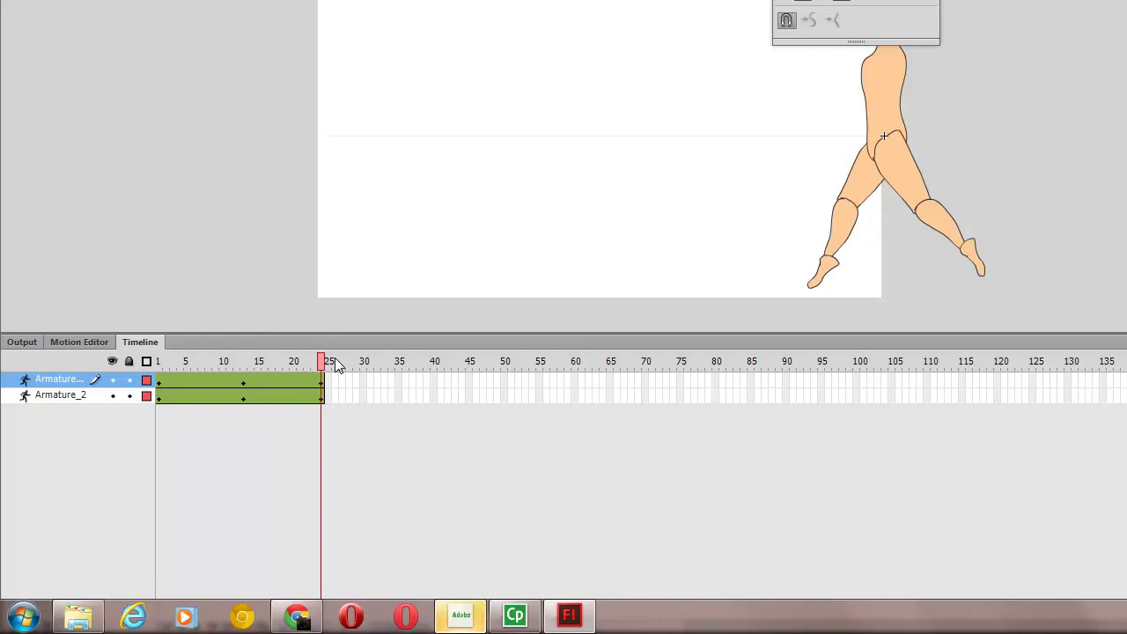
- Return to Scene 1, test the movie with both legs walking, and close the preview window
left_click(898, 84)
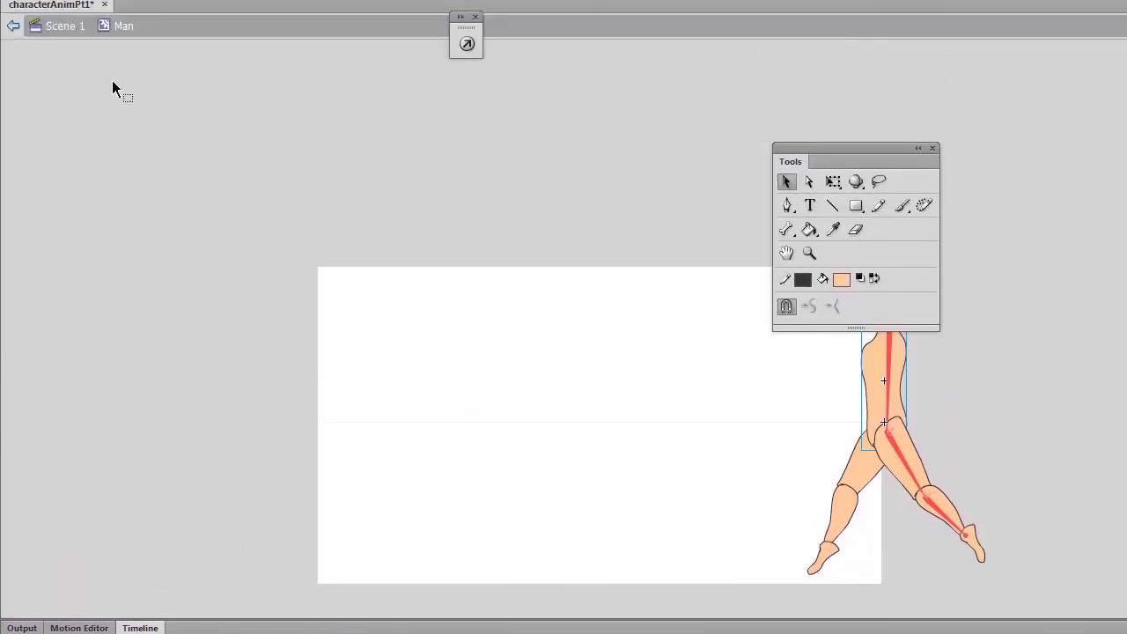
left_click(65, 58)
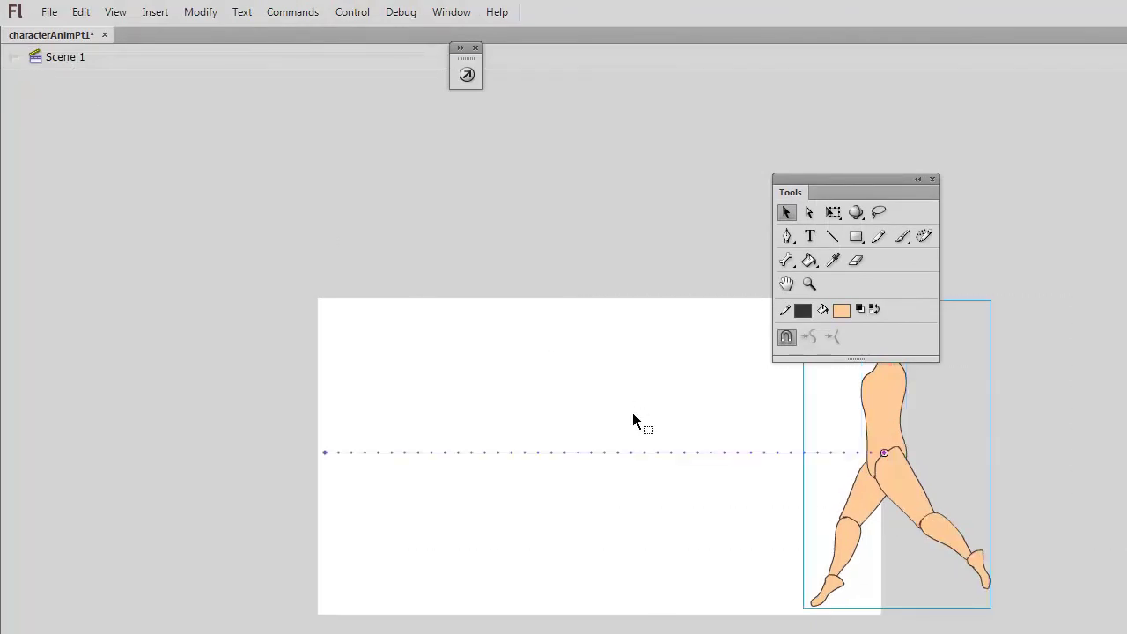
key("ctrl+Return")
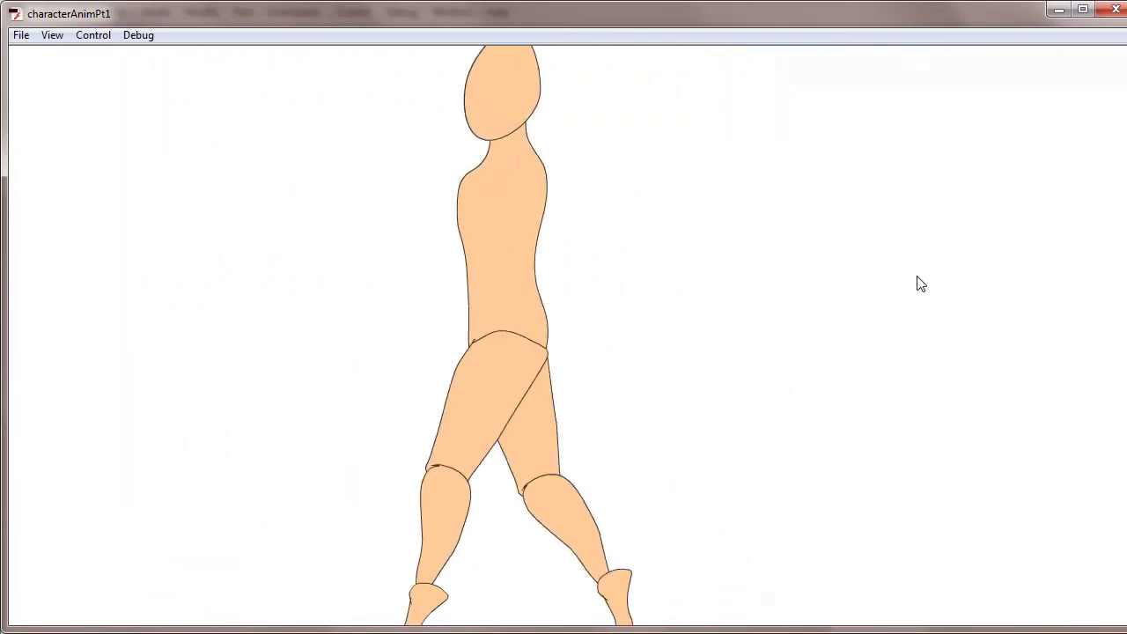
left_click(1114, 11)
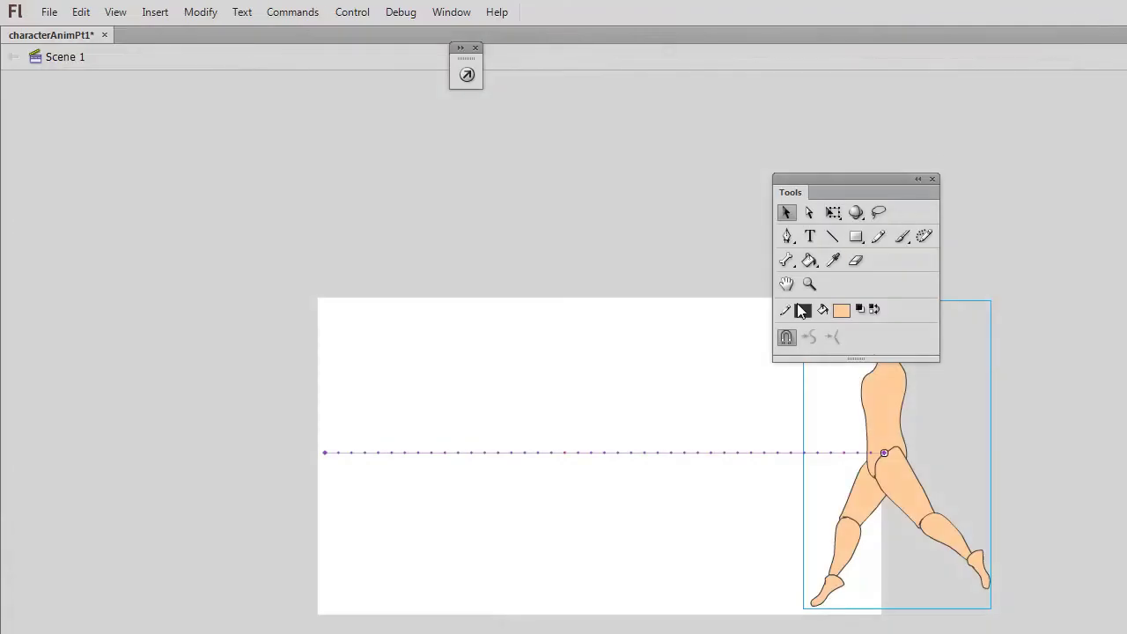